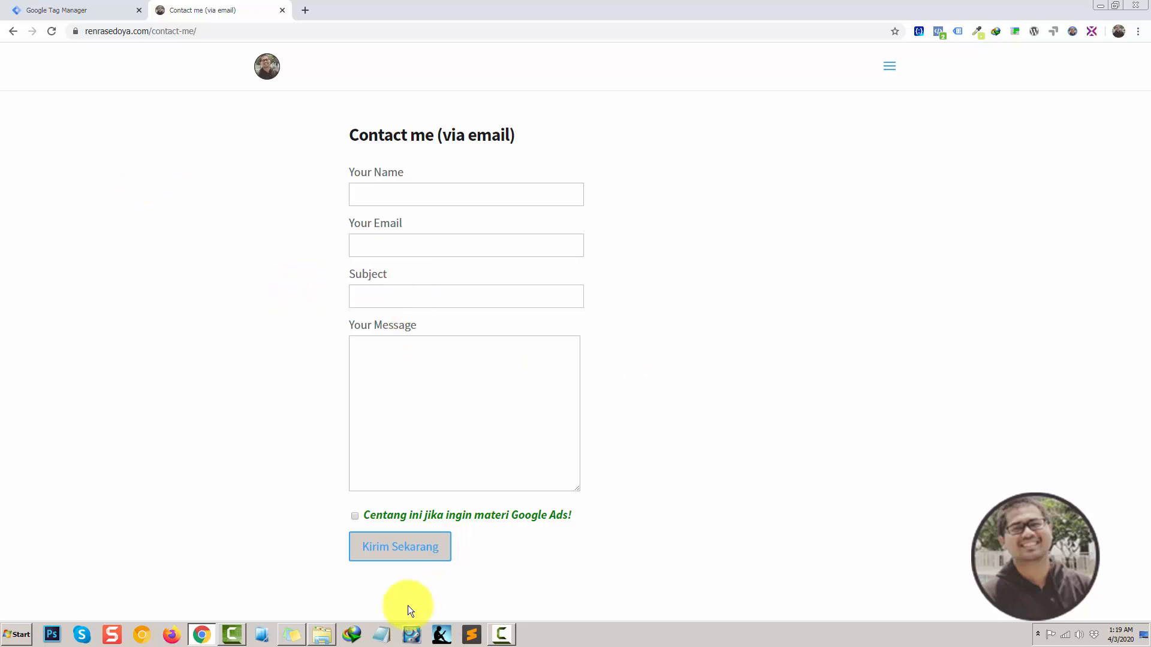
- Copy the contact-me page's URL into a blank Notepad document and highlight its contact-me/ path
{"action": "left_click", "coordinate": [384, 635]}
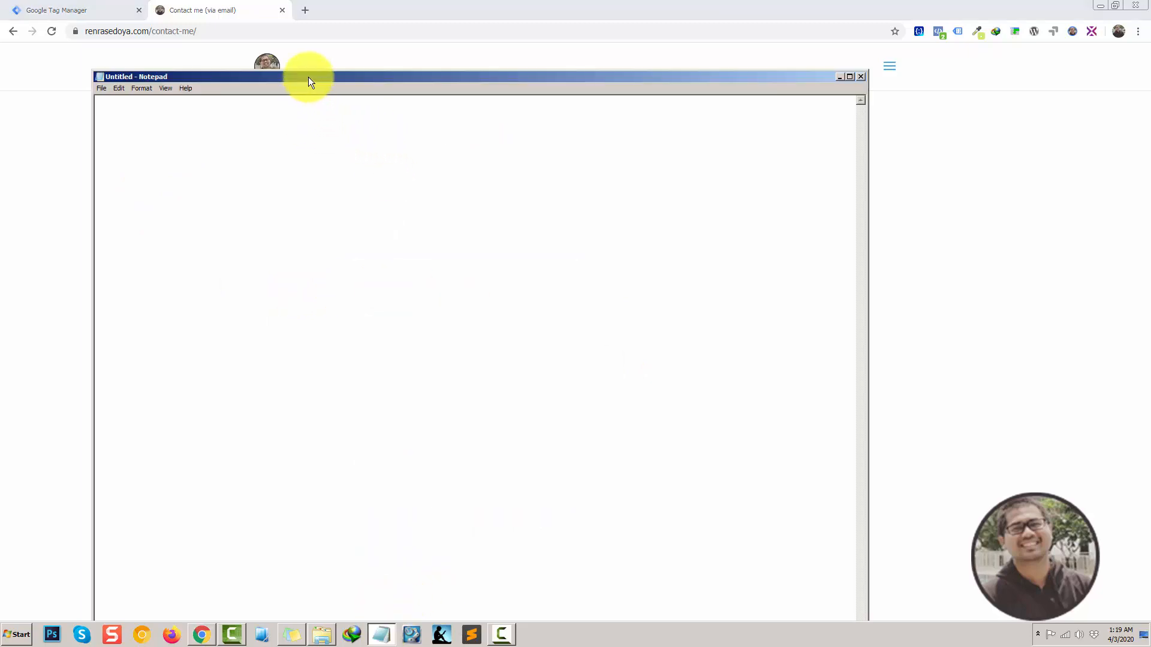
{"action": "left_click_drag", "start_coordinate": [310, 71], "coordinate": [490, 187]}
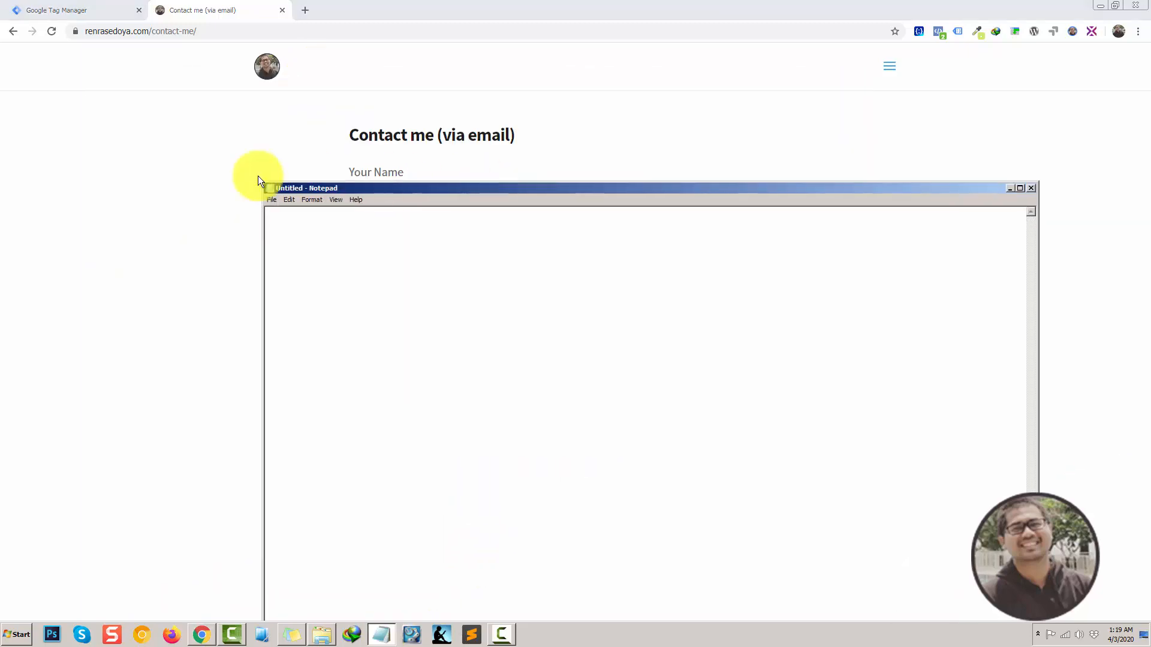
{"action": "left_click", "coordinate": [221, 30]}
{"action": "key", "text": "ctrl+c"}
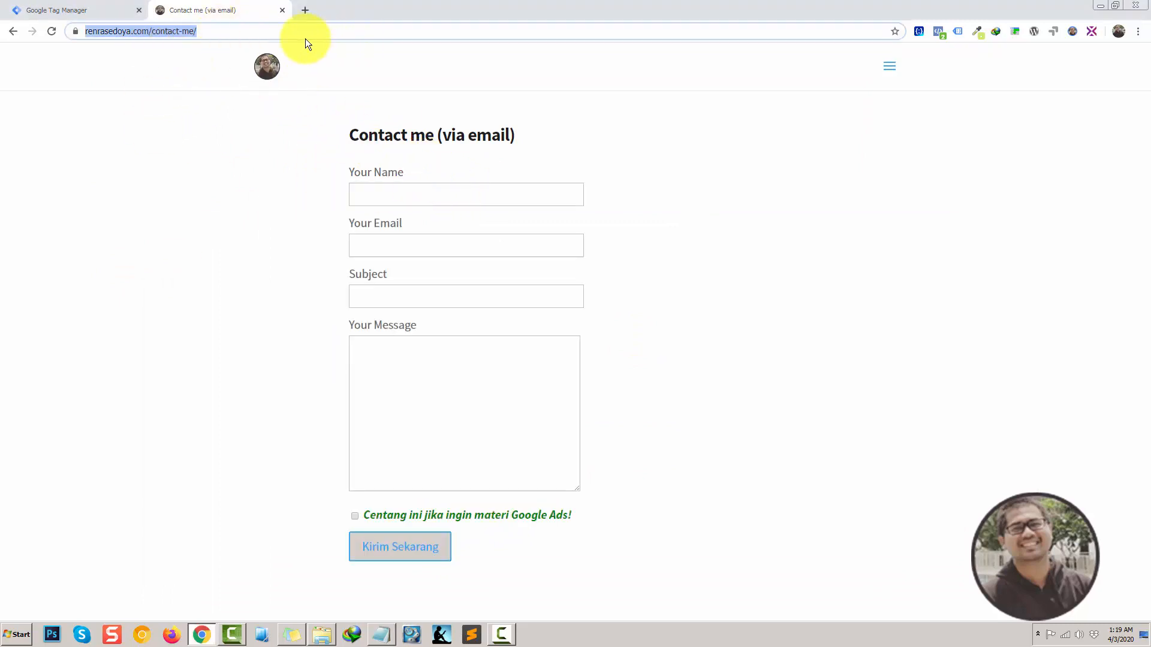
{"action": "key", "text": "alt+Tab"}
{"action": "key", "text": "ctrl+v"}
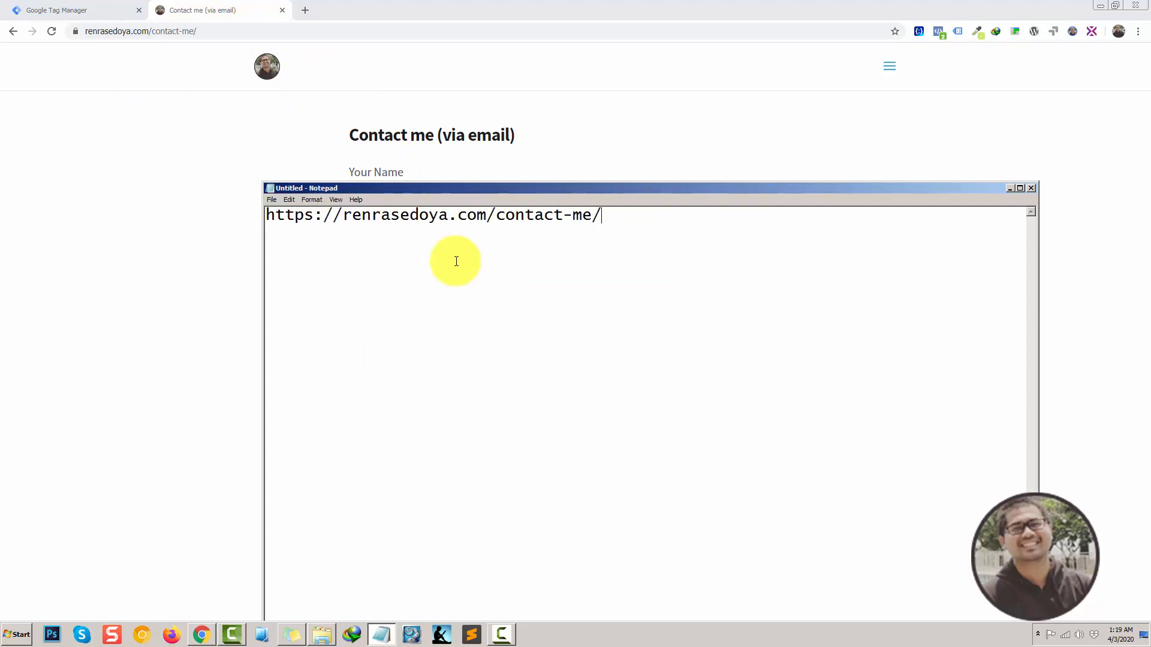
{"action": "left_click_drag", "start_coordinate": [495, 216], "coordinate": [601, 214]}
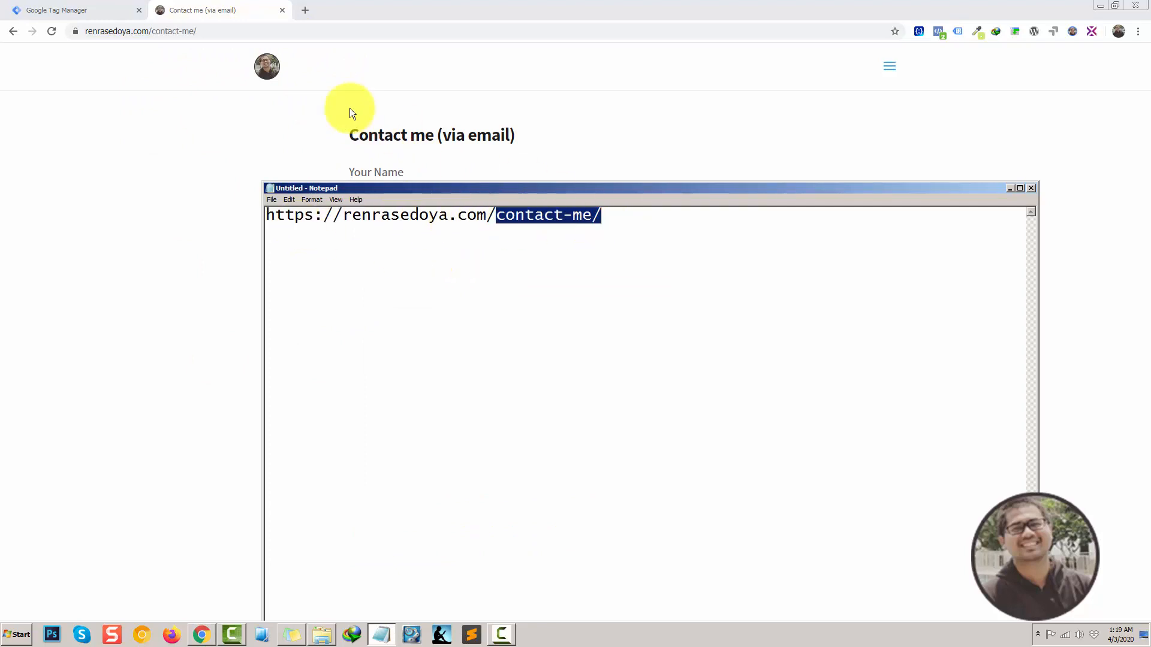
- Fill in the website's contact form with the saved name and email, subject "halo" and message "Hi", and submit it
{"action": "left_click", "coordinate": [349, 108]}
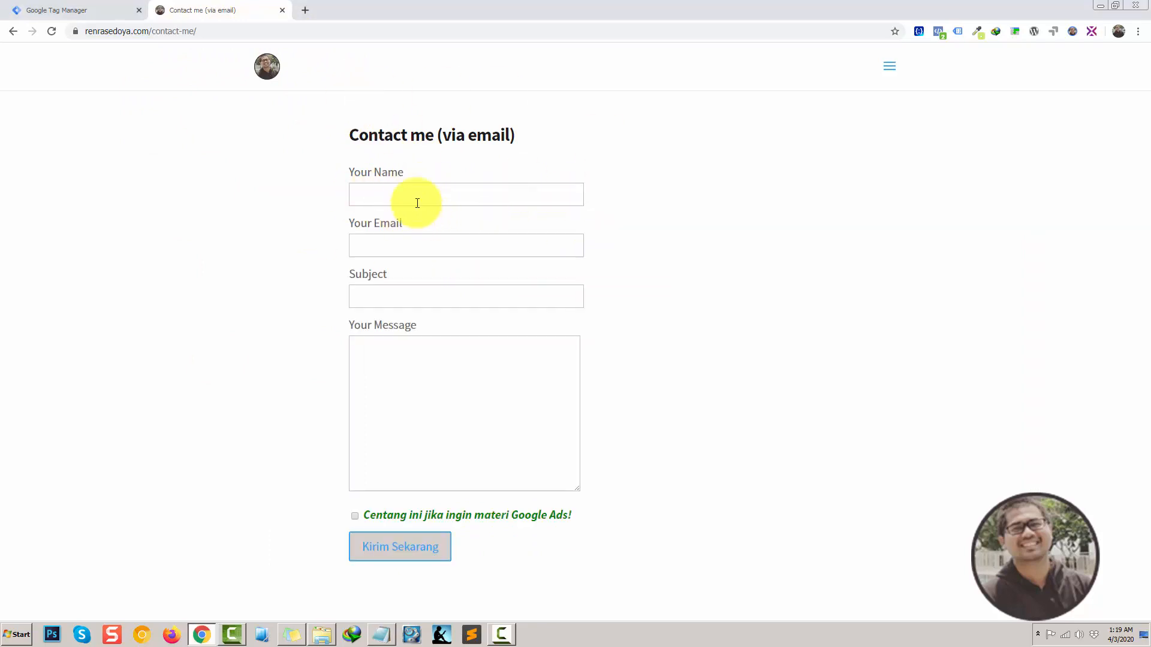
{"action": "left_click", "coordinate": [391, 199]}
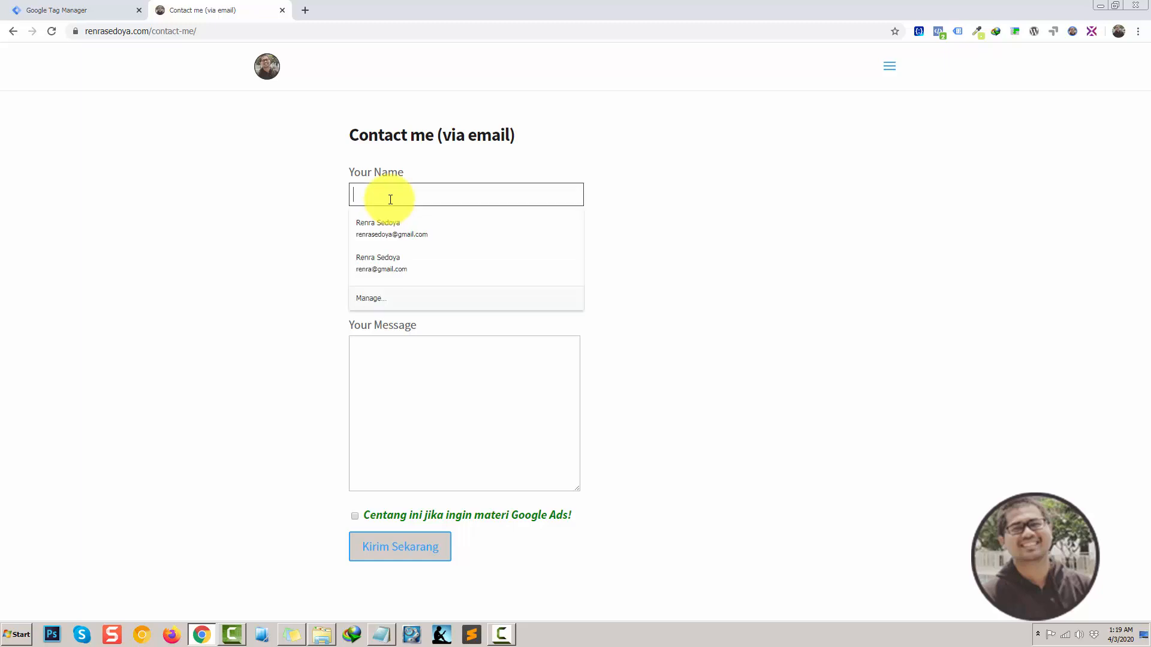
{"action": "left_click", "coordinate": [446, 223]}
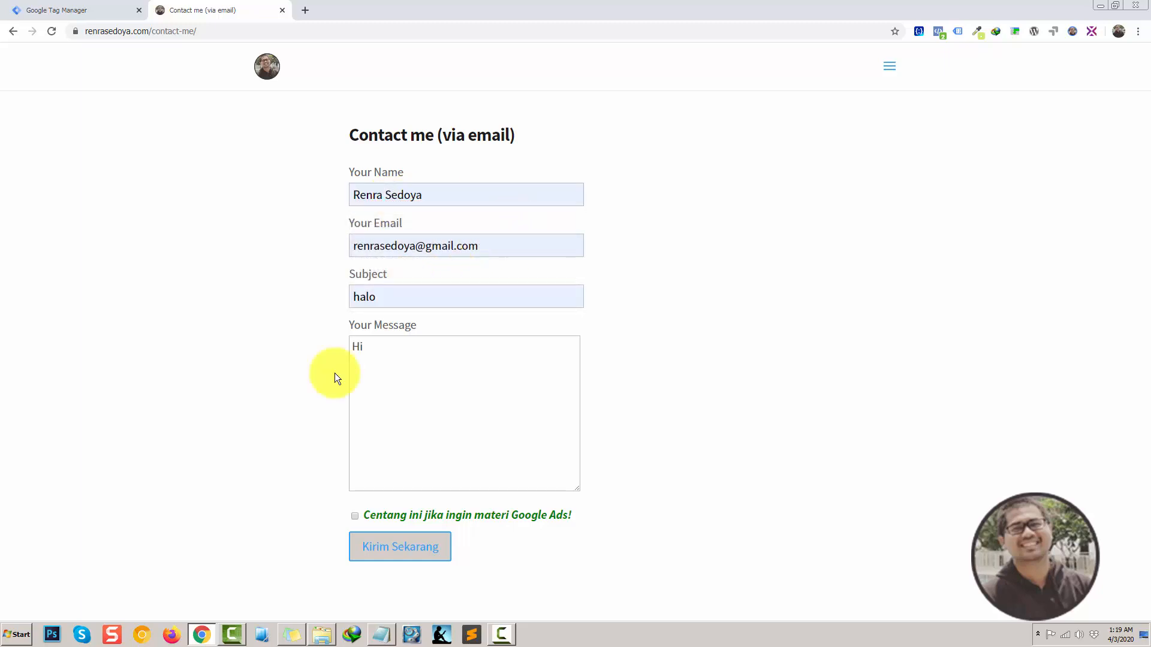
{"action": "left_click", "coordinate": [403, 552]}
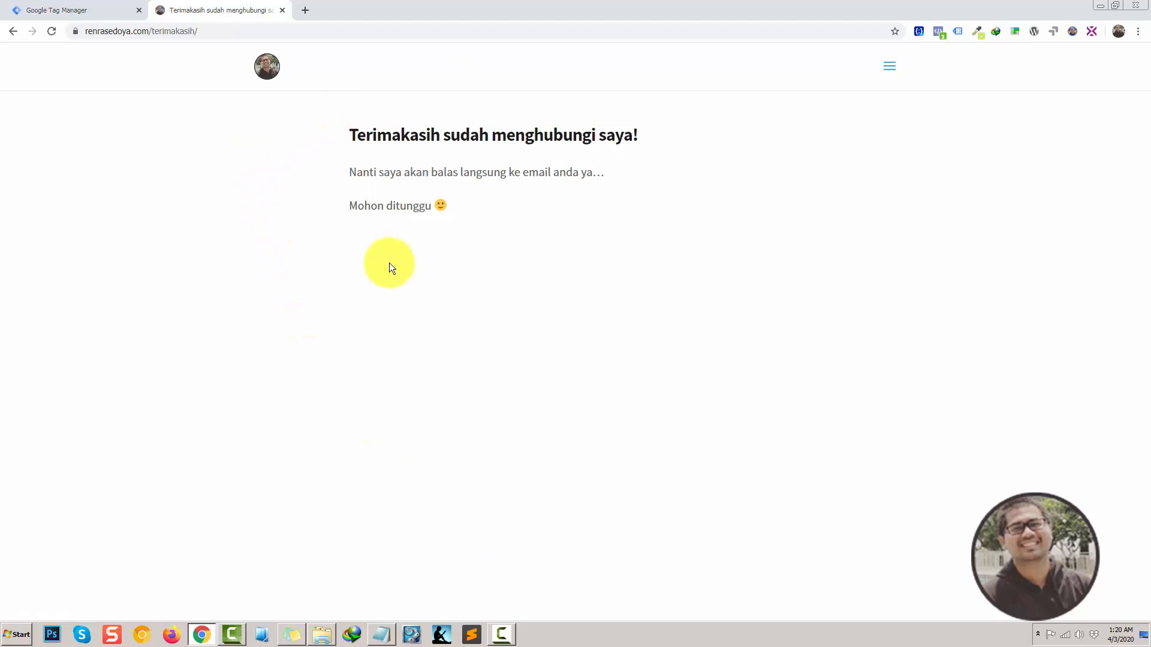
- Copy the thank-you page's URL onto a second line of the Notepad document
{"action": "left_click", "coordinate": [230, 30]}
{"action": "key", "text": "ctrl+c"}
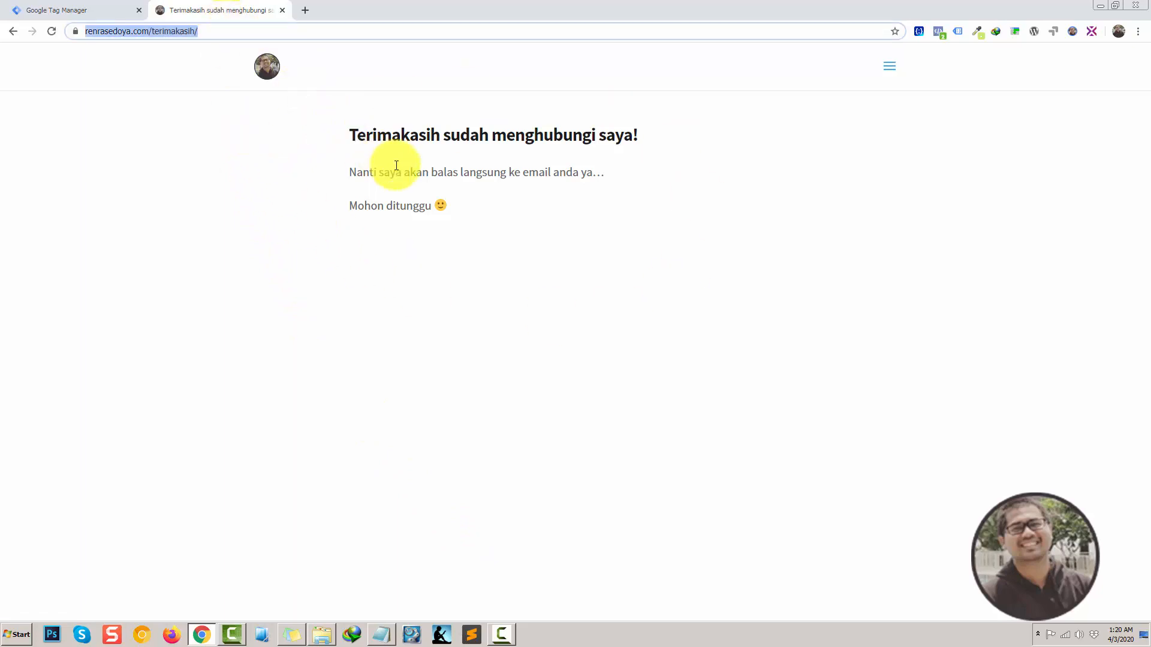
{"action": "left_click", "coordinate": [380, 634]}
{"action": "left_click", "coordinate": [640, 226]}
{"action": "key", "text": "Return"}
{"action": "key", "text": "ctrl+v"}
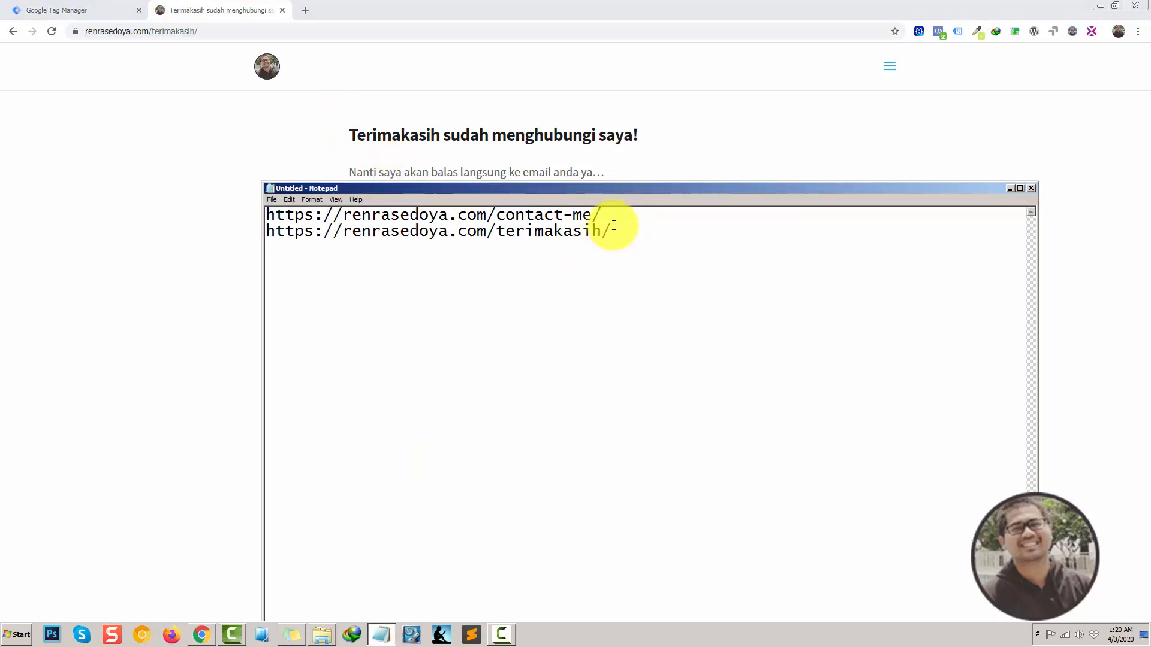
- Compare the contact-me and terimakasih URLs in Notepad with the thank-you page in the browser
{"action": "left_click_drag", "start_coordinate": [632, 236], "coordinate": [386, 236]}
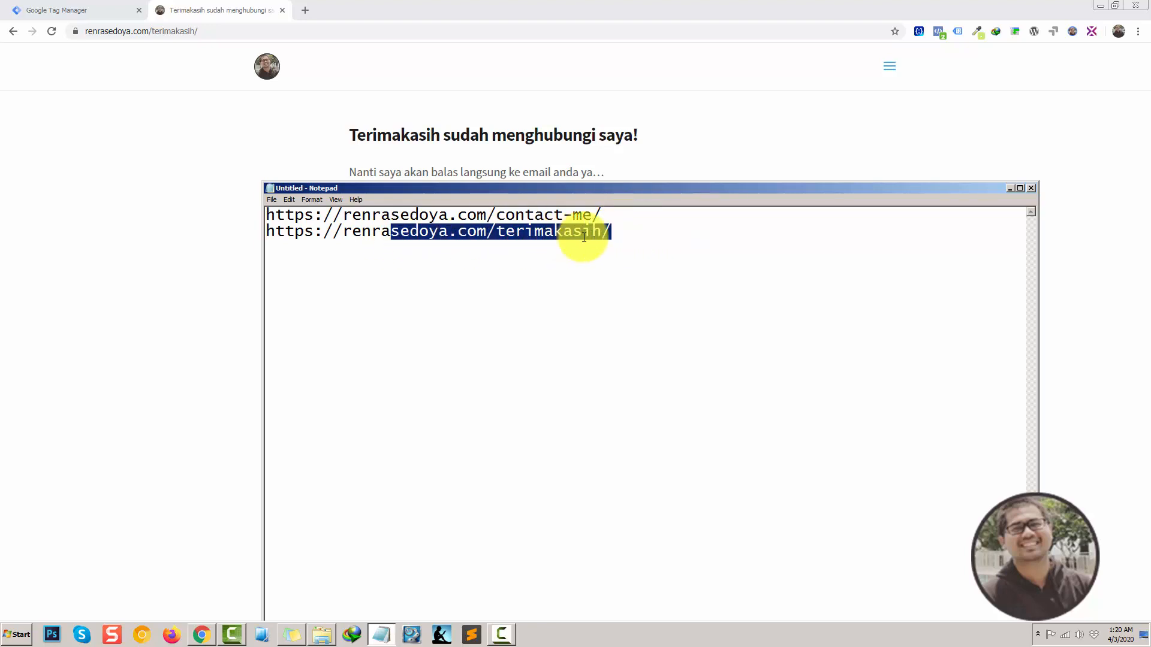
{"action": "left_click_drag", "start_coordinate": [627, 217], "coordinate": [386, 214]}
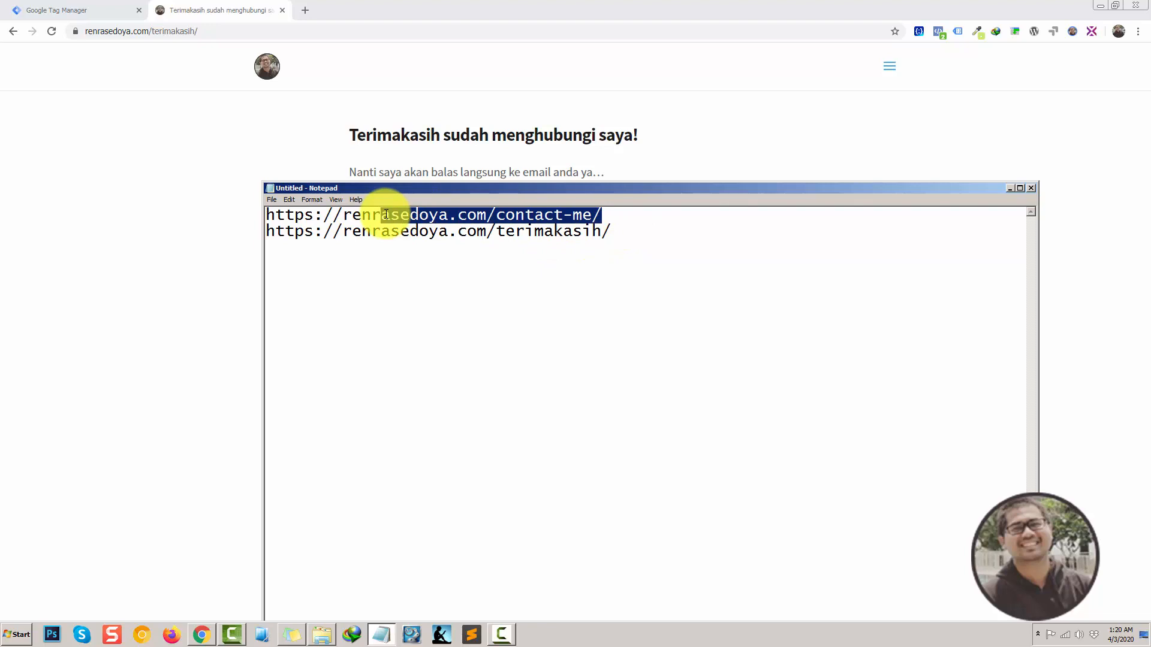
{"action": "left_click_drag", "start_coordinate": [617, 233], "coordinate": [226, 234]}
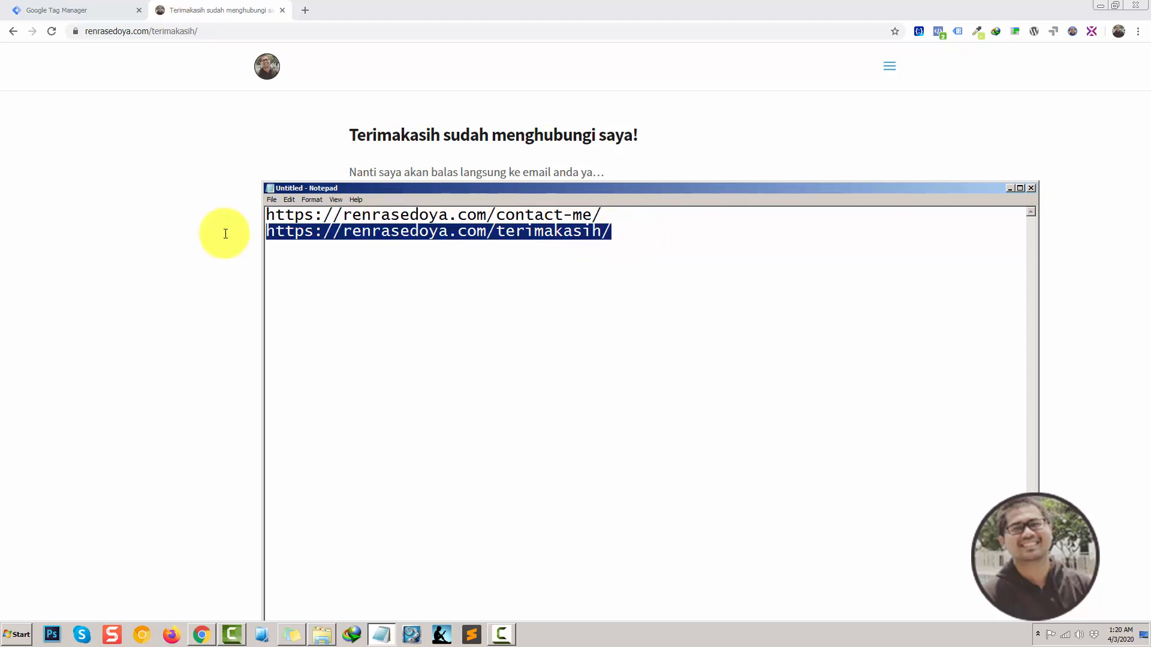
{"action": "left_click", "coordinate": [591, 136]}
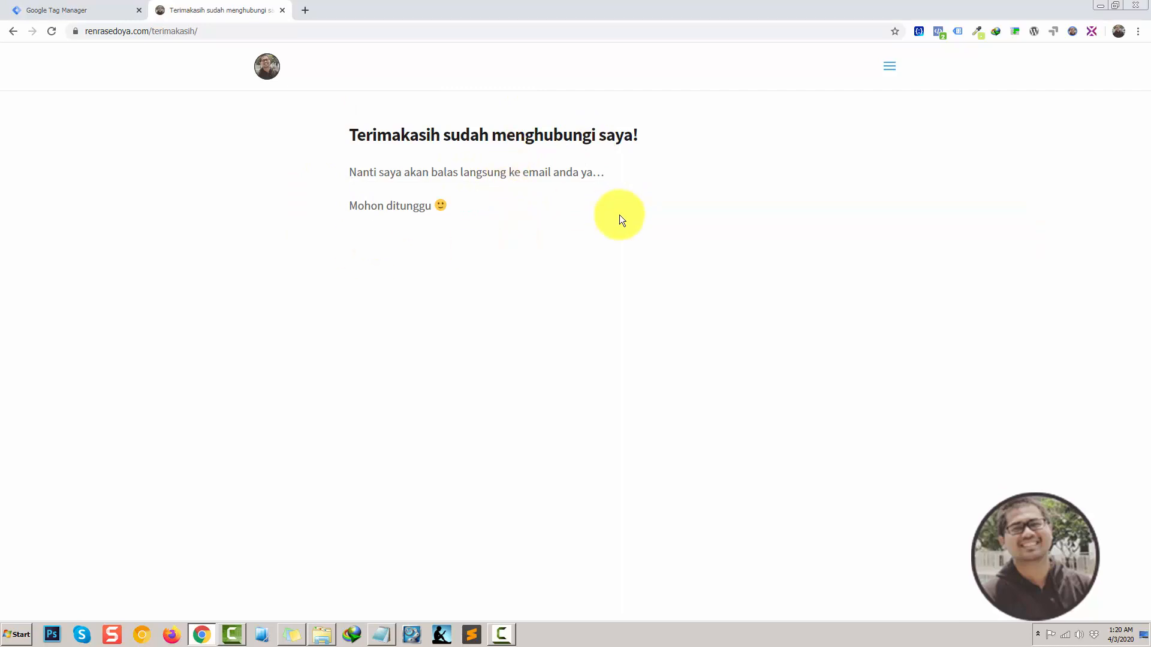
{"action": "left_click", "coordinate": [394, 630]}
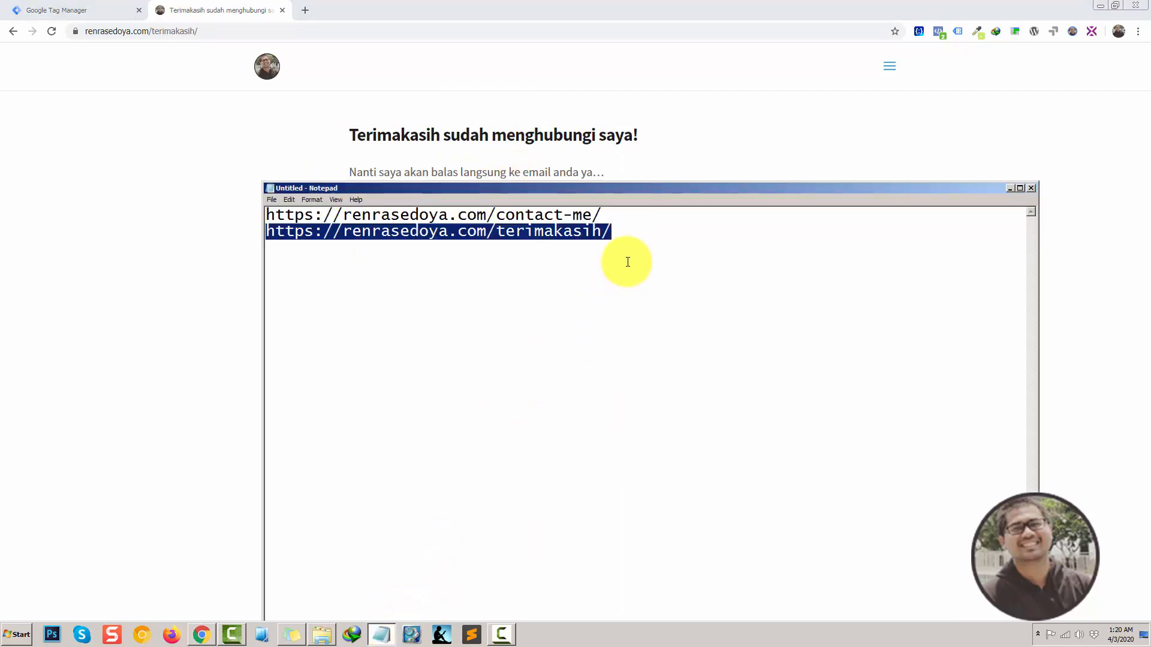
{"action": "left_click", "coordinate": [625, 228]}
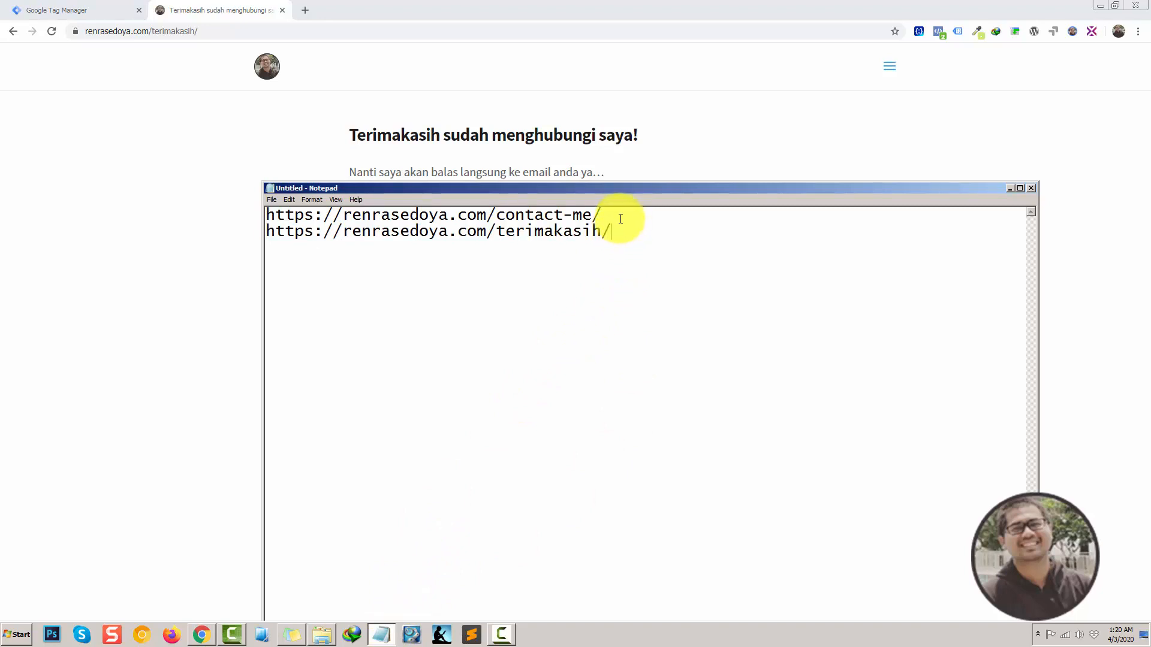
{"action": "left_click_drag", "start_coordinate": [619, 219], "coordinate": [267, 217]}
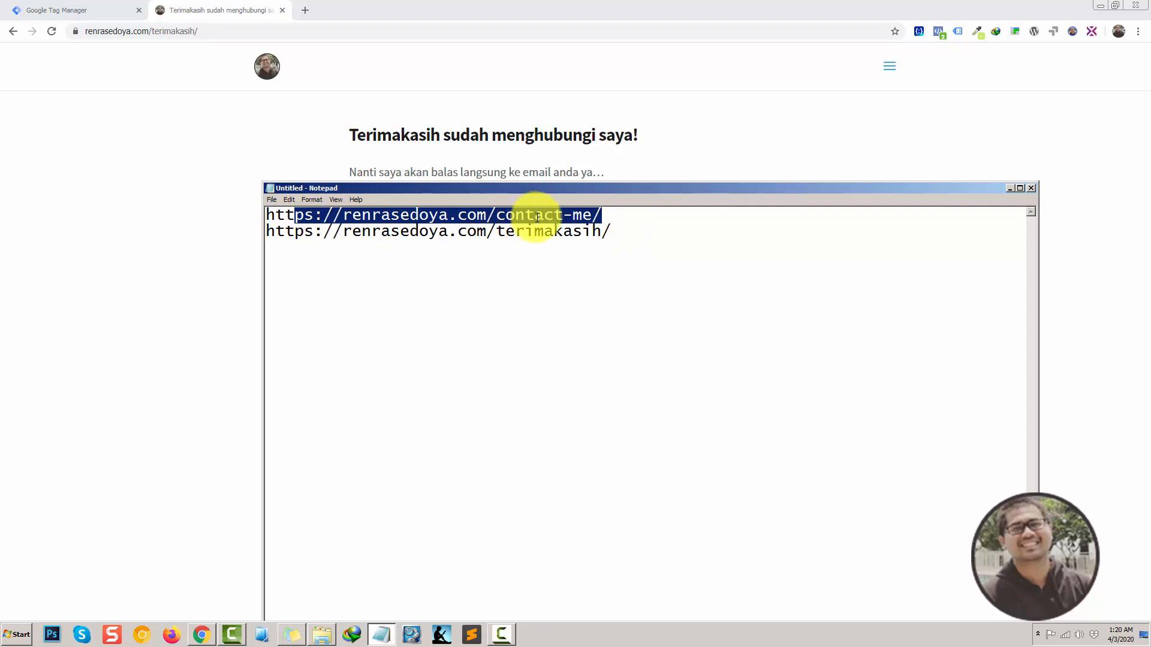
{"action": "left_click_drag", "start_coordinate": [635, 231], "coordinate": [257, 240]}
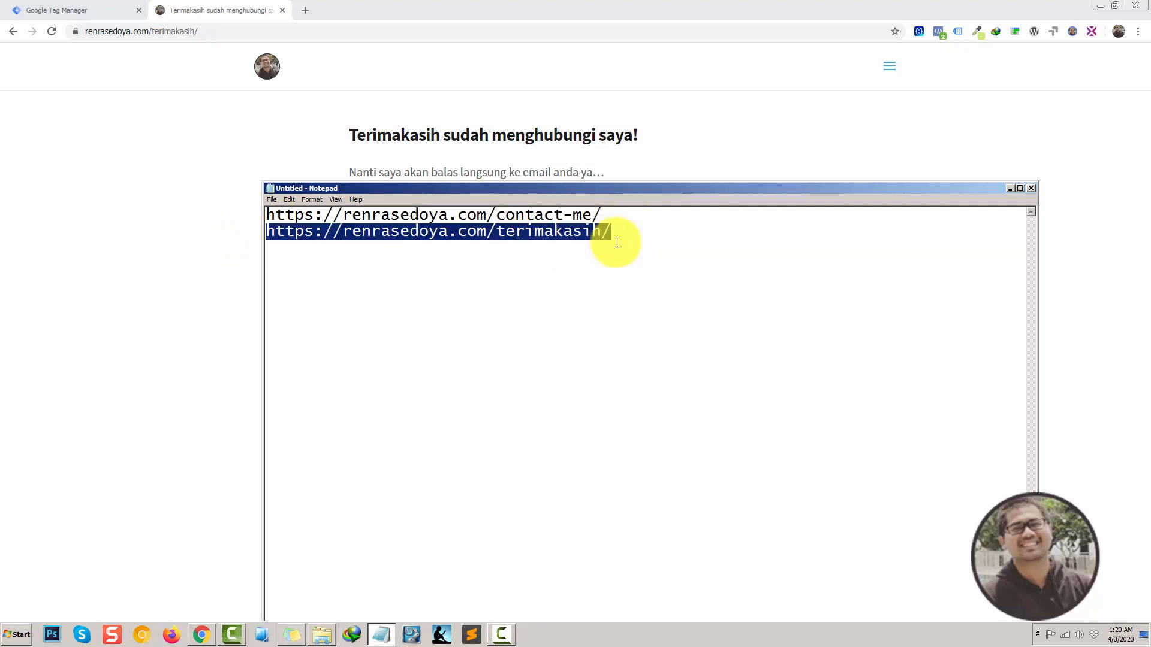
{"action": "left_click", "coordinate": [132, 168]}
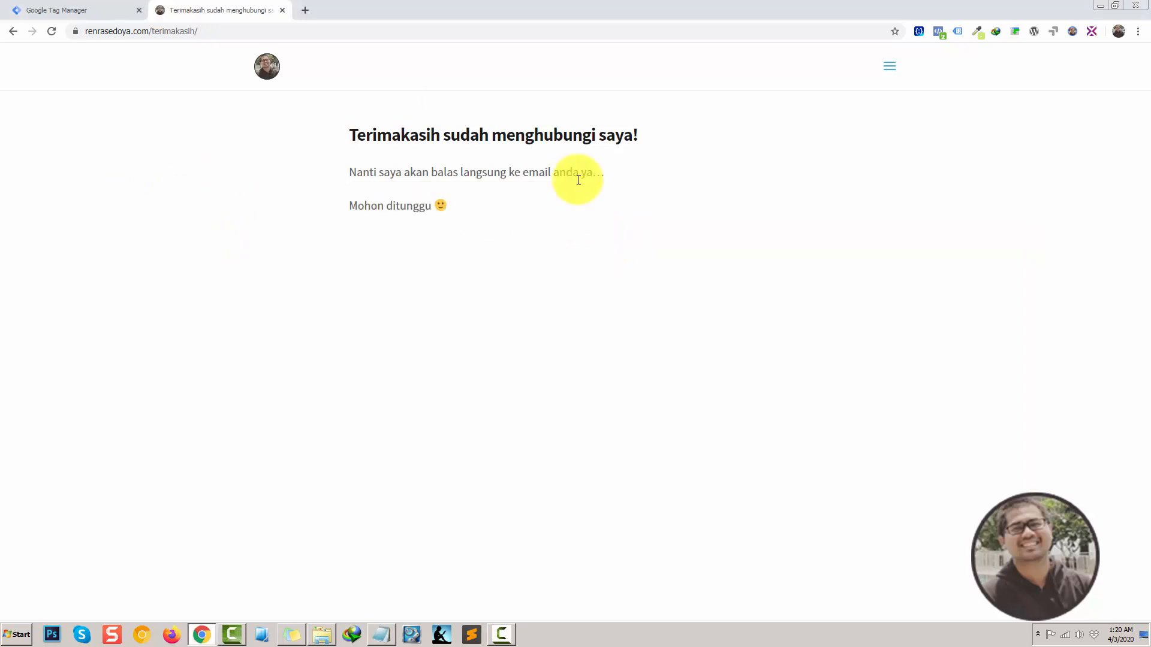
- Return the website to the contact form page and enable preview mode for the Default Workspace in Google Tag Manager
{"action": "left_click", "coordinate": [17, 30]}
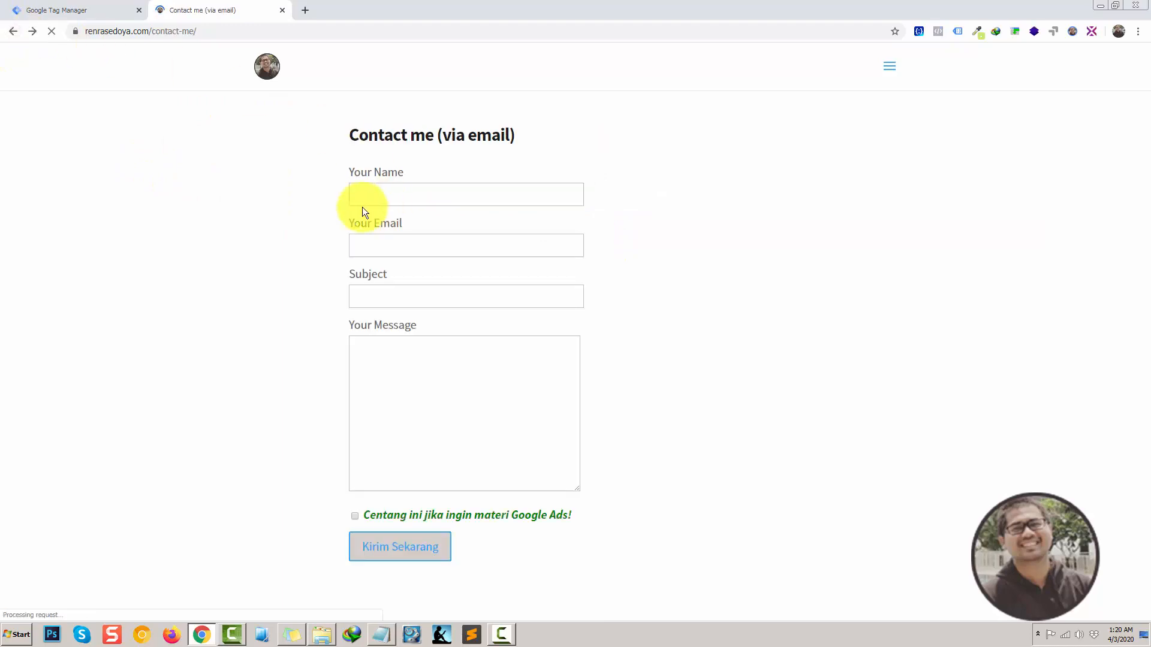
{"action": "left_click", "coordinate": [101, 9]}
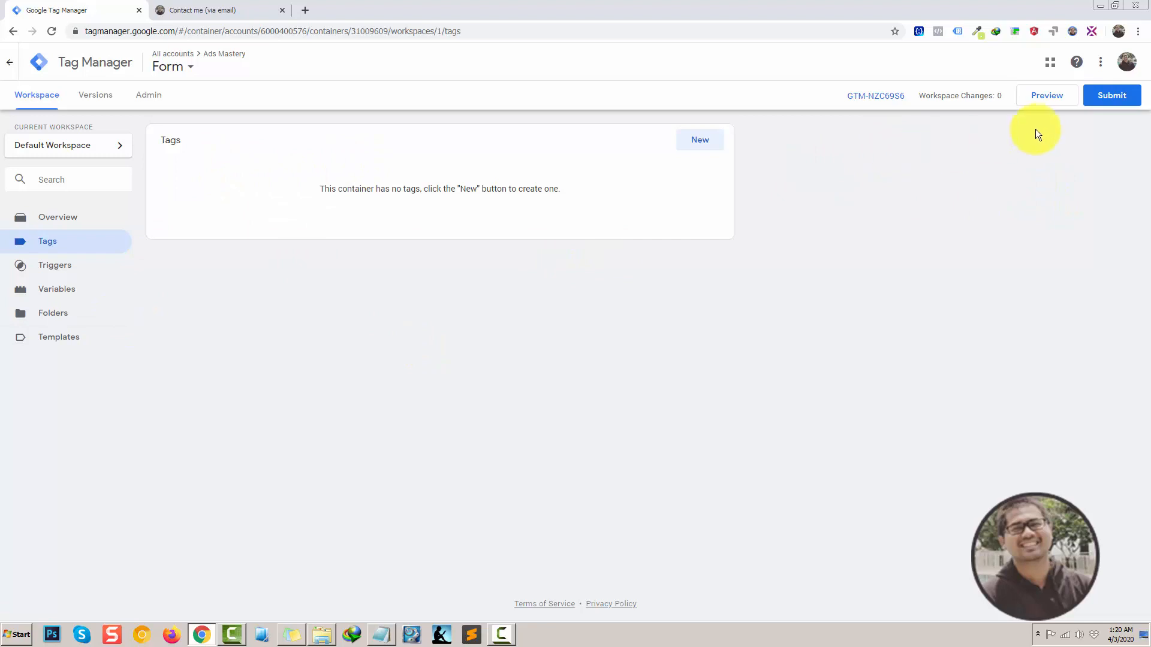
{"action": "left_click", "coordinate": [1043, 104]}
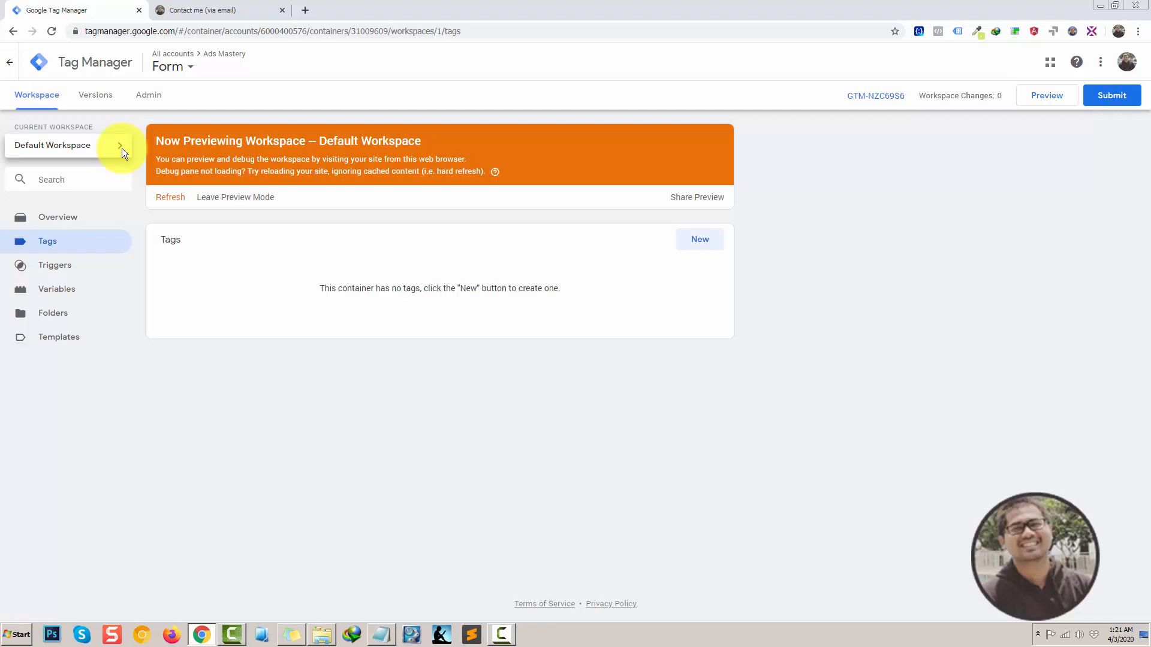
- Copy the path word "terimakasih" from the thank-you URL in Notepad
{"action": "left_click", "coordinate": [200, 9]}
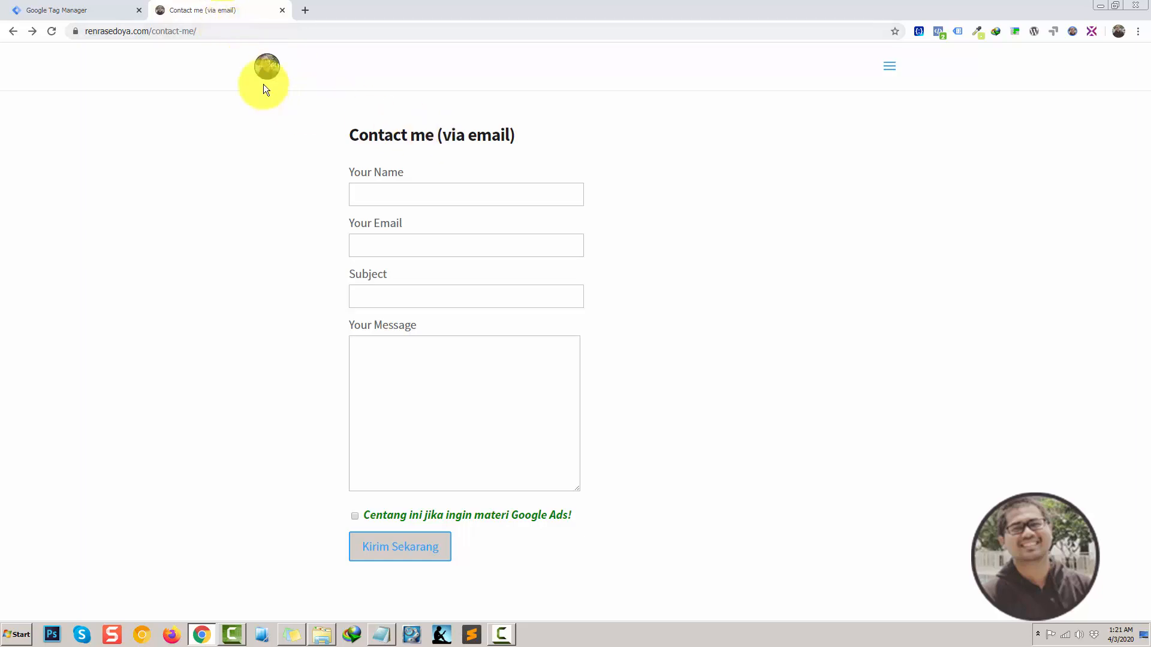
{"action": "left_click", "coordinate": [381, 635]}
{"action": "left_click", "coordinate": [602, 232]}
{"action": "left_click_drag", "start_coordinate": [497, 231], "coordinate": [602, 232]}
{"action": "key", "text": "ctrl+c"}
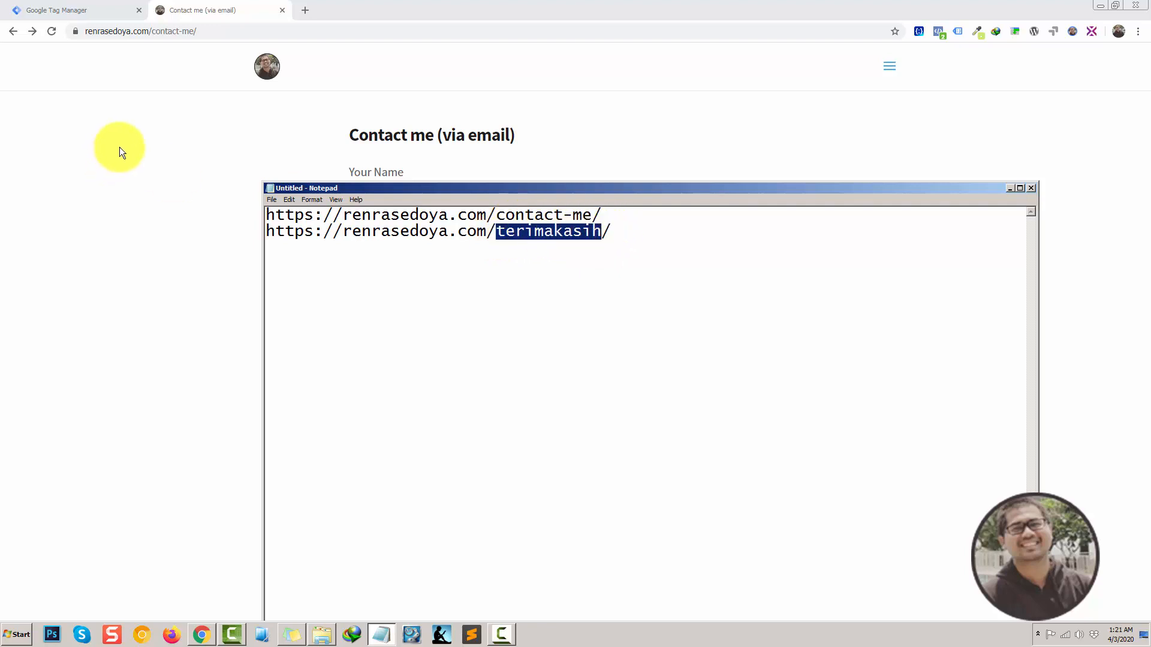
- Create a new trigger in Google Tag Manager with the trigger type Page View
{"action": "left_click", "coordinate": [118, 146]}
{"action": "left_click", "coordinate": [75, 10]}
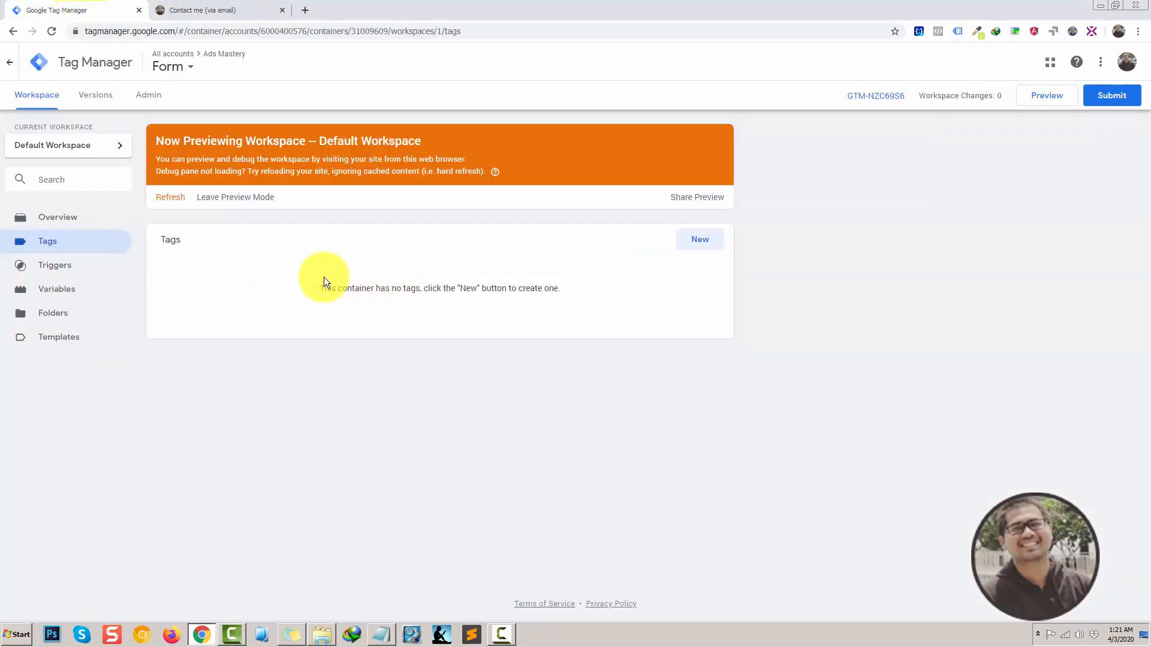
{"action": "left_click", "coordinate": [78, 272]}
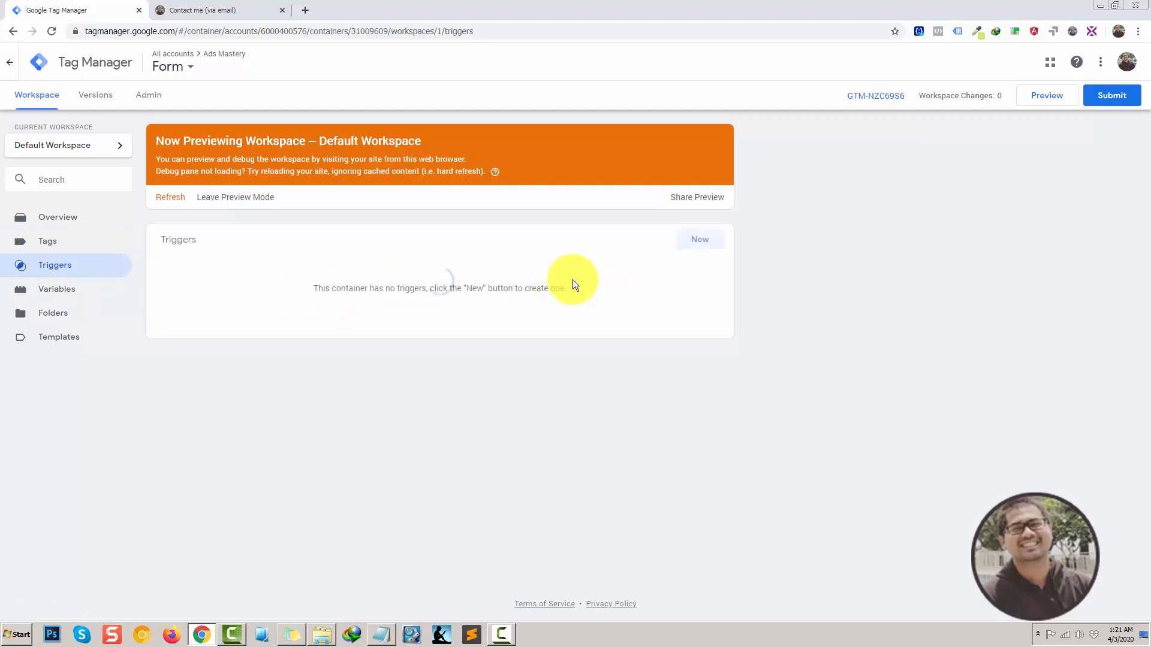
{"action": "left_click", "coordinate": [693, 240]}
{"action": "left_click", "coordinate": [505, 174]}
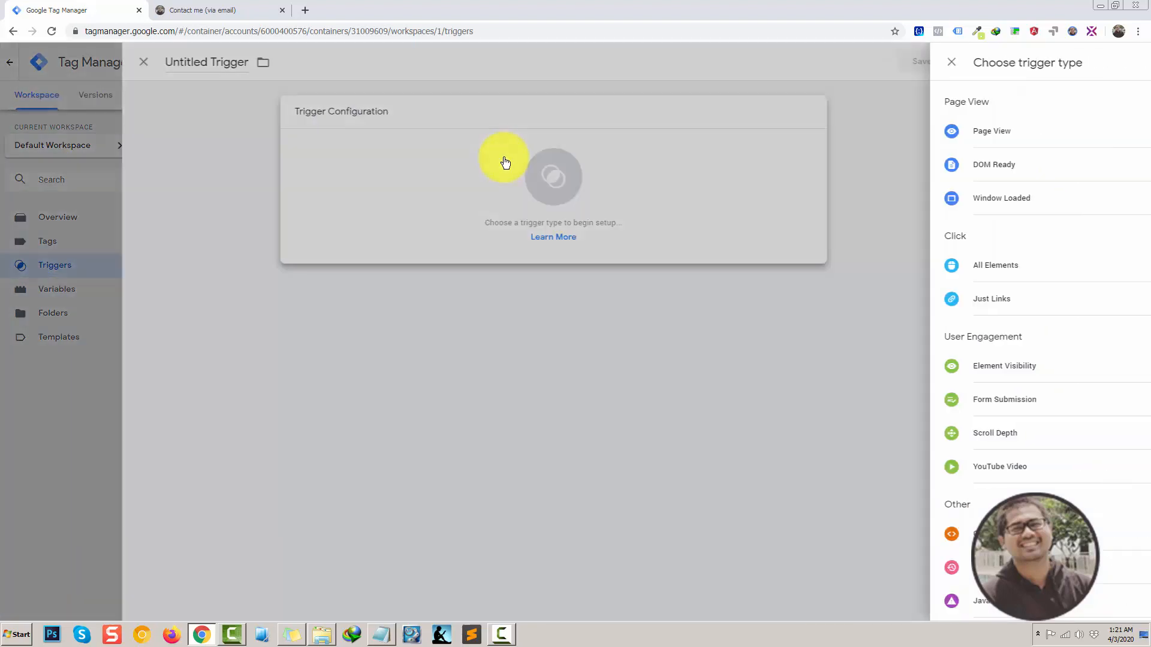
{"action": "left_click", "coordinate": [835, 136]}
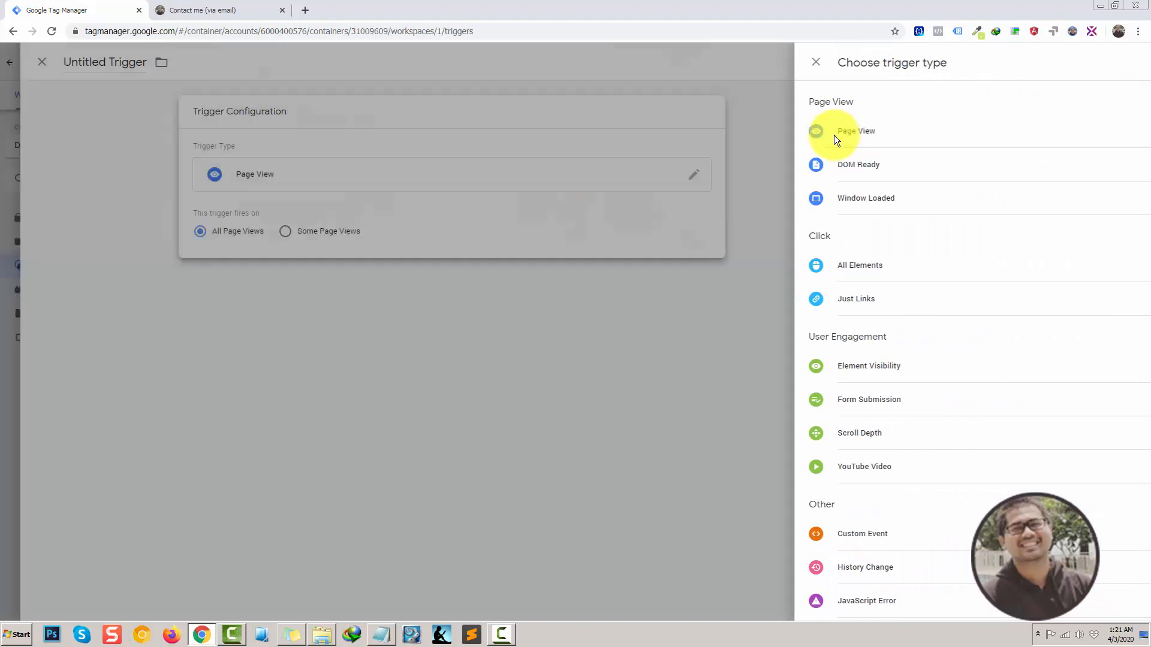
- Limit the trigger to some page views where Page Path contains "terimakasih", using the text copied from Notepad
{"action": "left_click", "coordinate": [609, 235]}
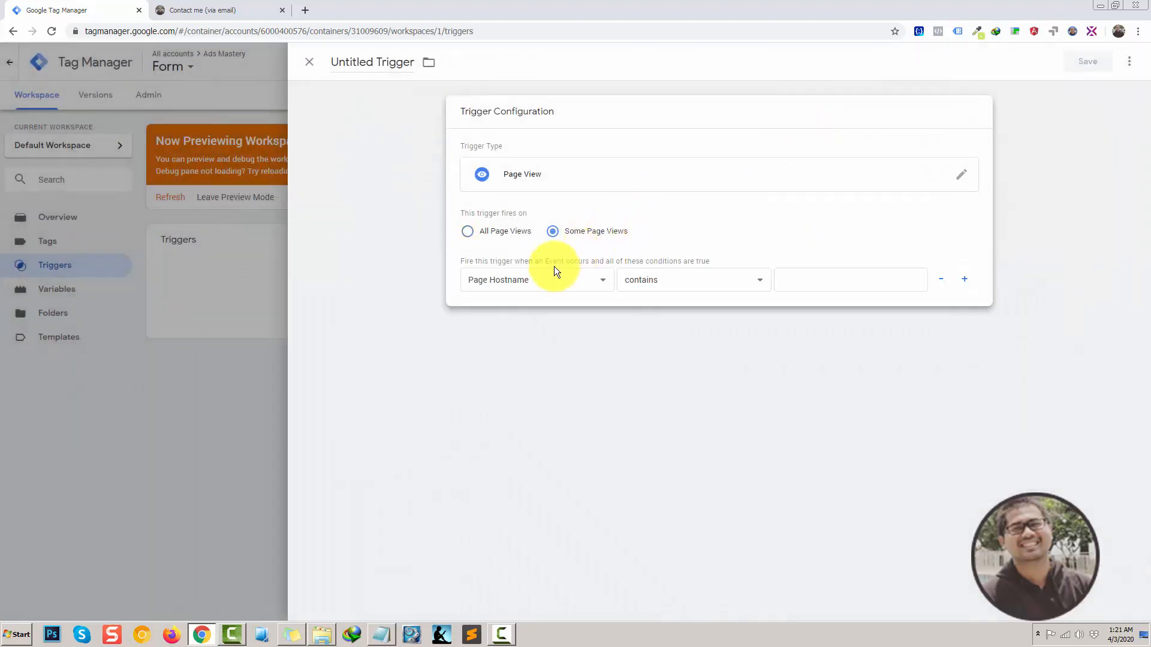
{"action": "left_click", "coordinate": [546, 279]}
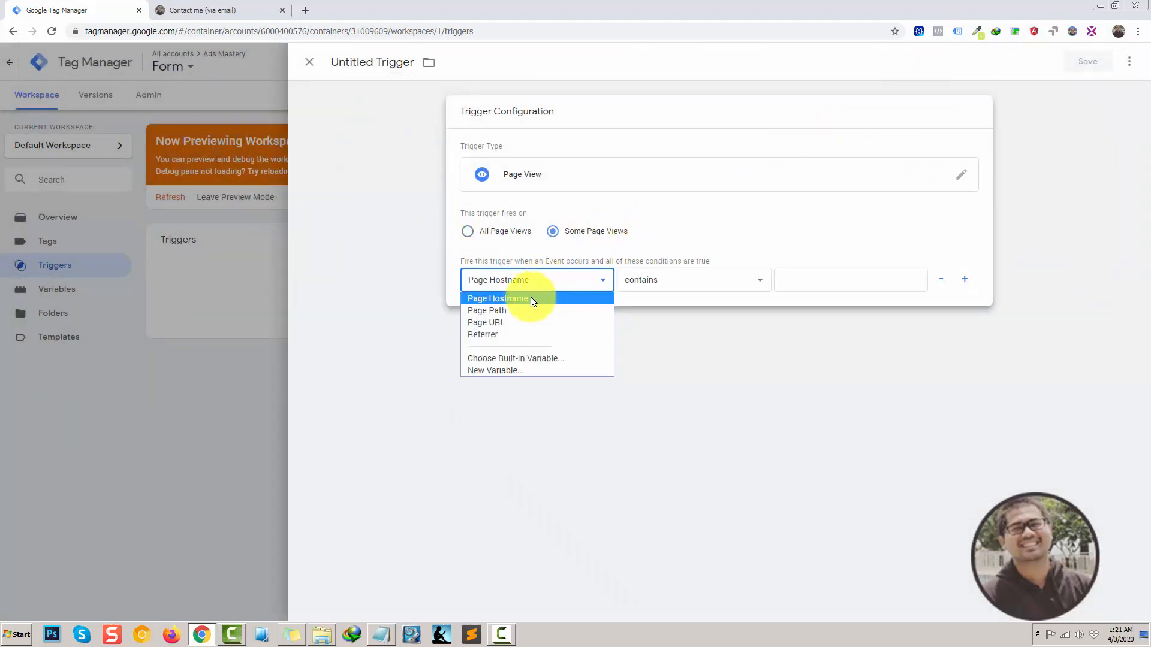
{"action": "left_click", "coordinate": [519, 309]}
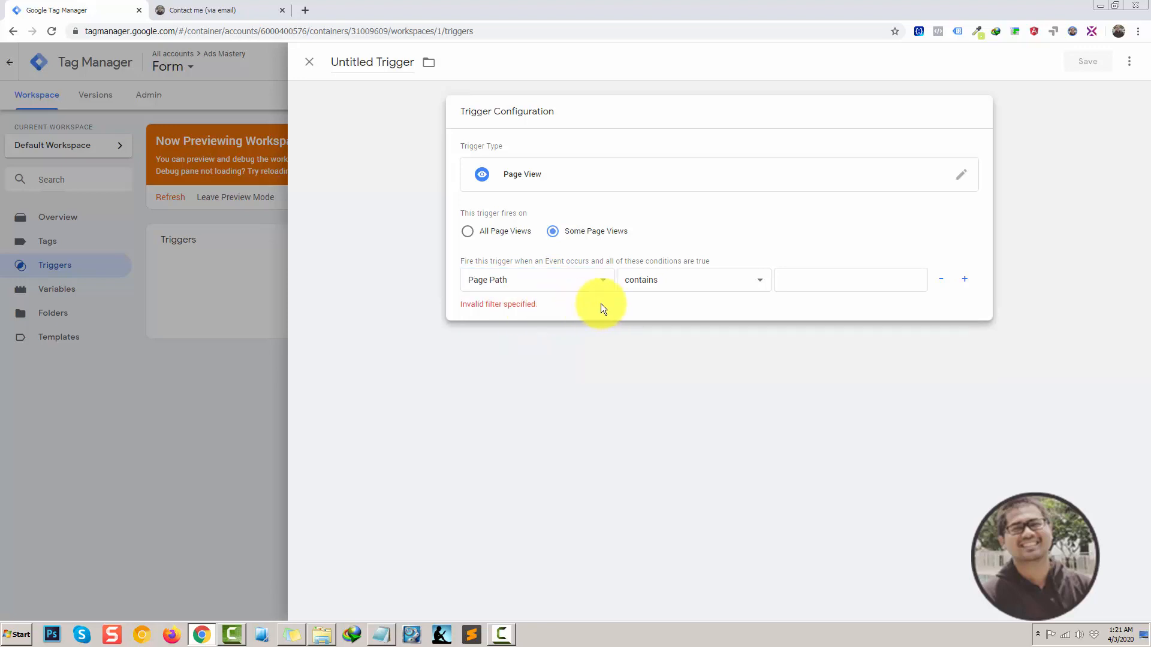
{"action": "left_click", "coordinate": [823, 281]}
{"action": "key", "text": "alt+Tab"}
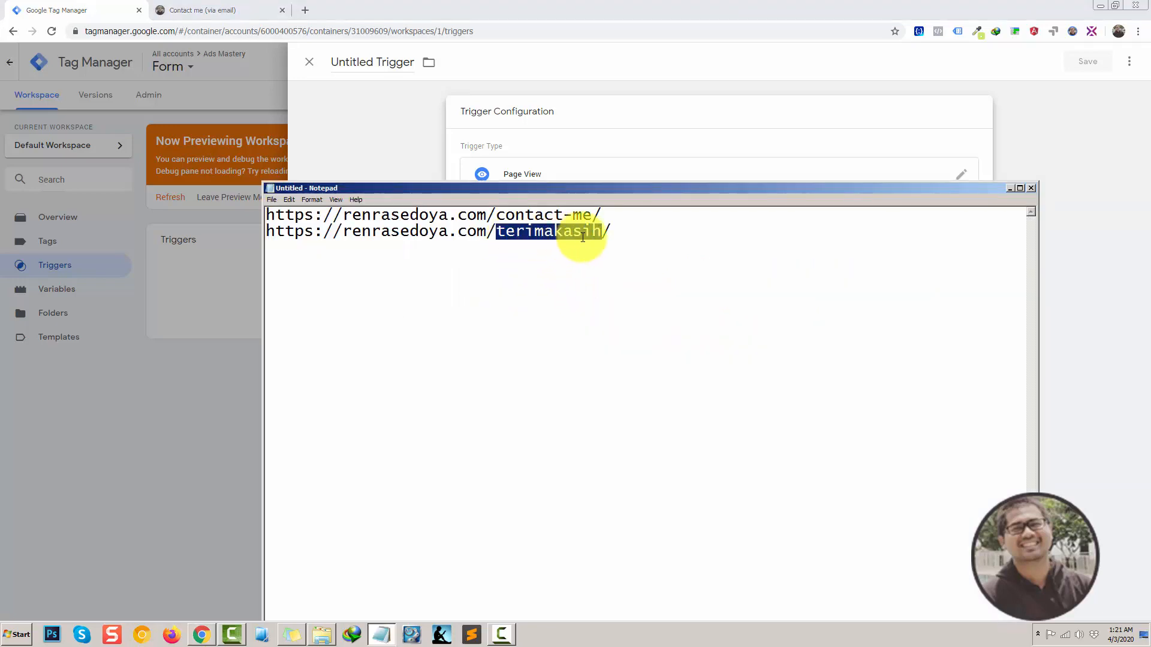
{"action": "key", "text": "alt+Tab"}
{"action": "key", "text": "ctrl+v"}
{"action": "left_click", "coordinate": [816, 296]}
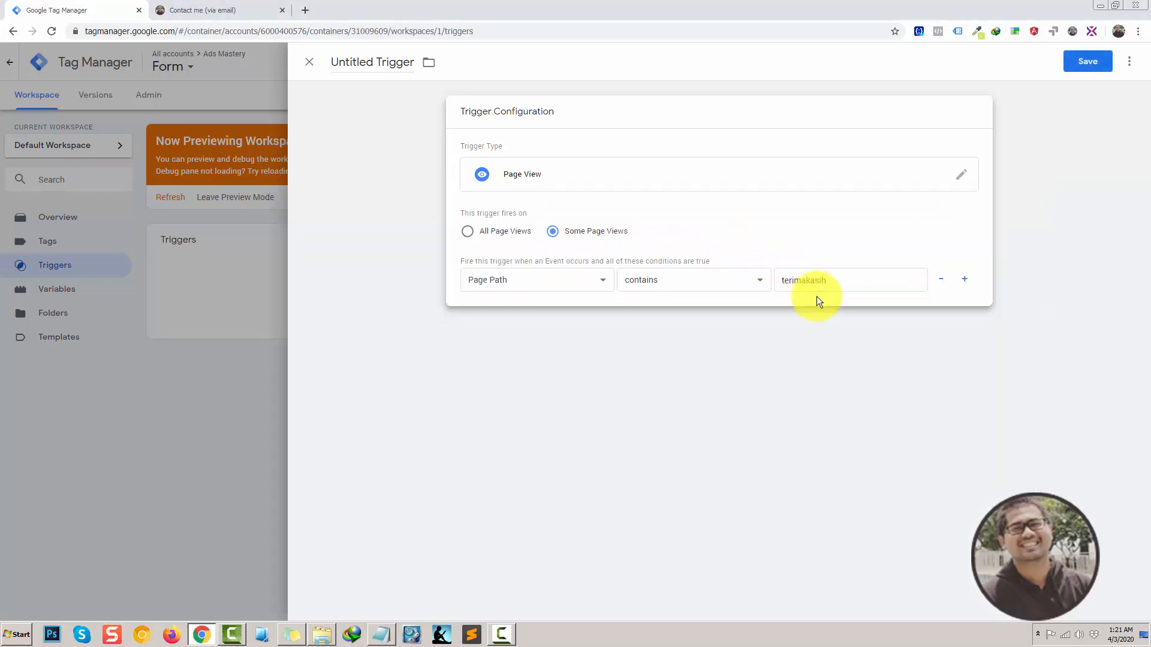
- Name the trigger "Thanks Page", save it and close its editor
{"action": "left_click", "coordinate": [389, 61]}
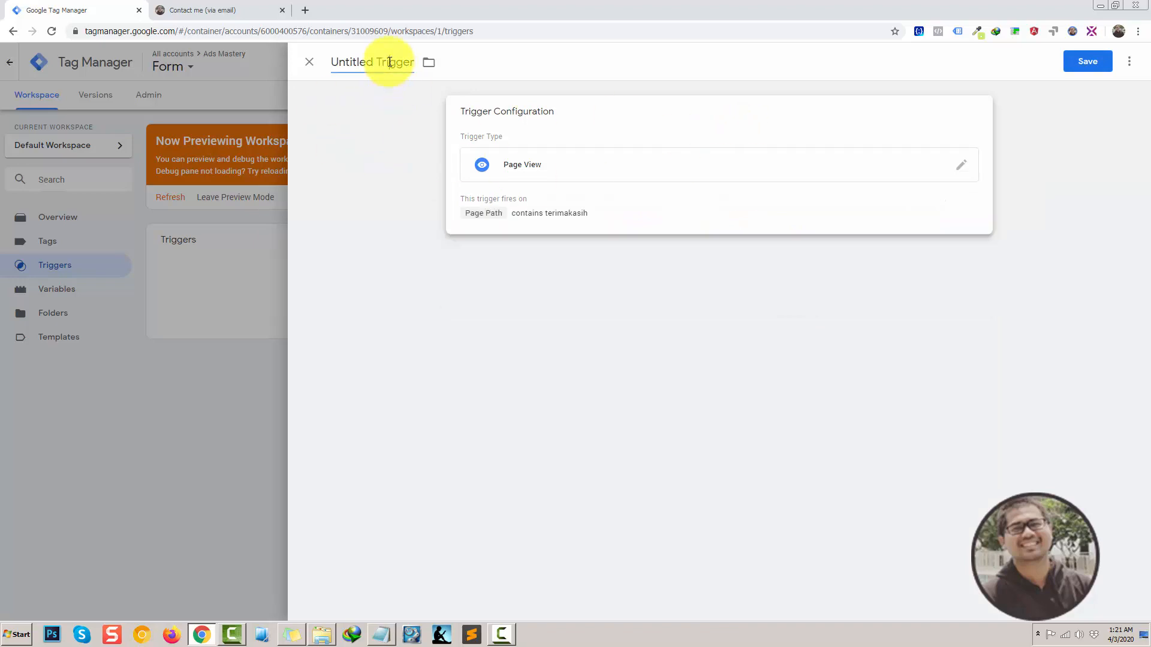
{"action": "type", "text": "Thanks Page"}
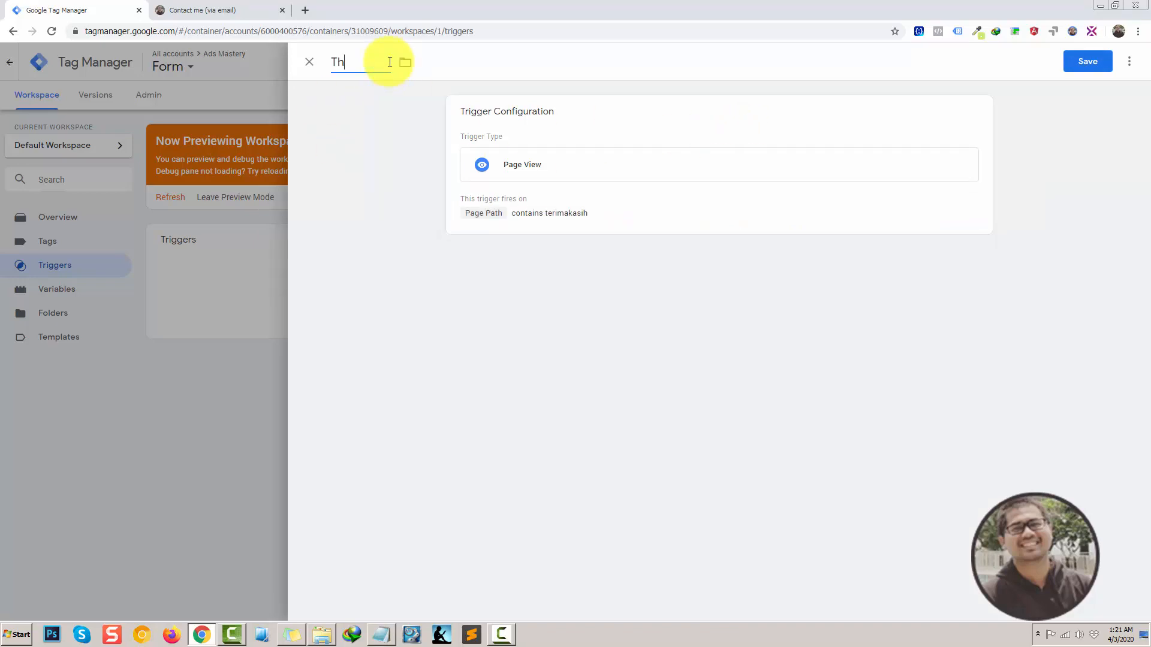
{"action": "left_click", "coordinate": [1073, 61]}
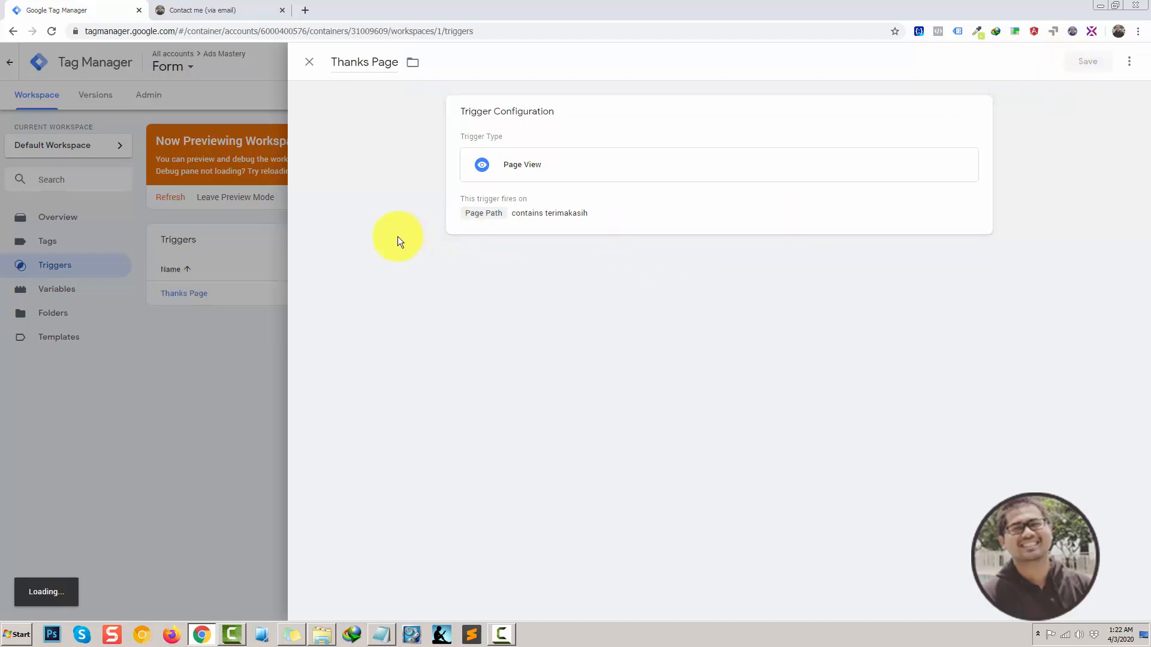
{"action": "left_click", "coordinate": [202, 319]}
- Create a new tag with the tag type Google Analytics: Universal Analytics
{"action": "left_click", "coordinate": [58, 248]}
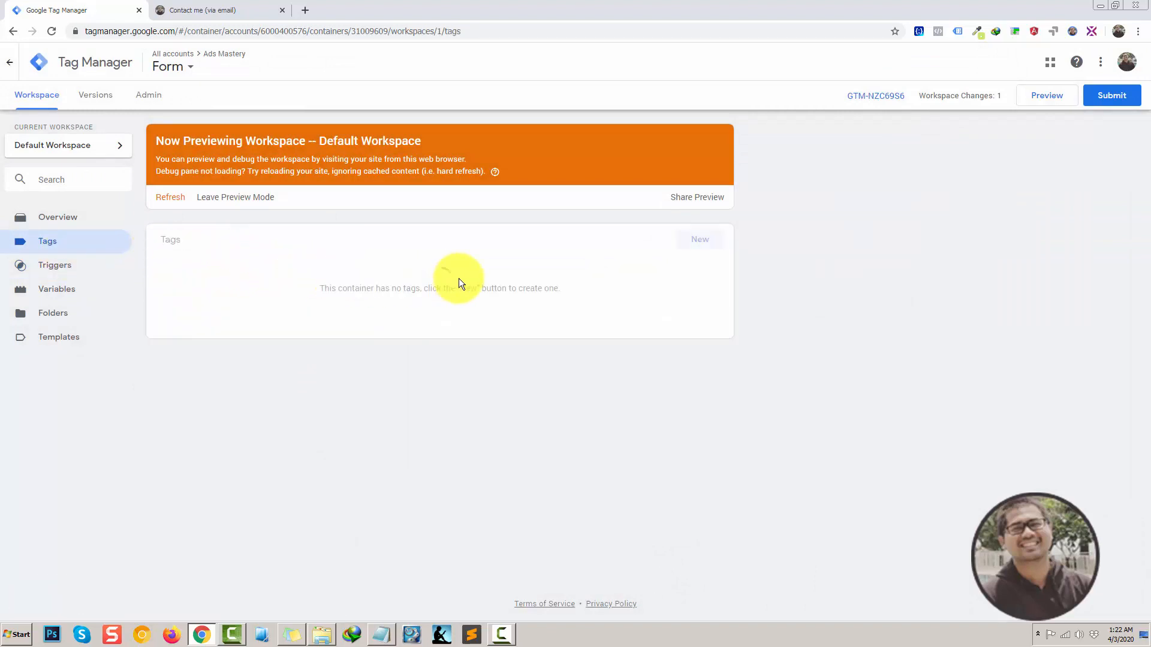
{"action": "left_click", "coordinate": [701, 242]}
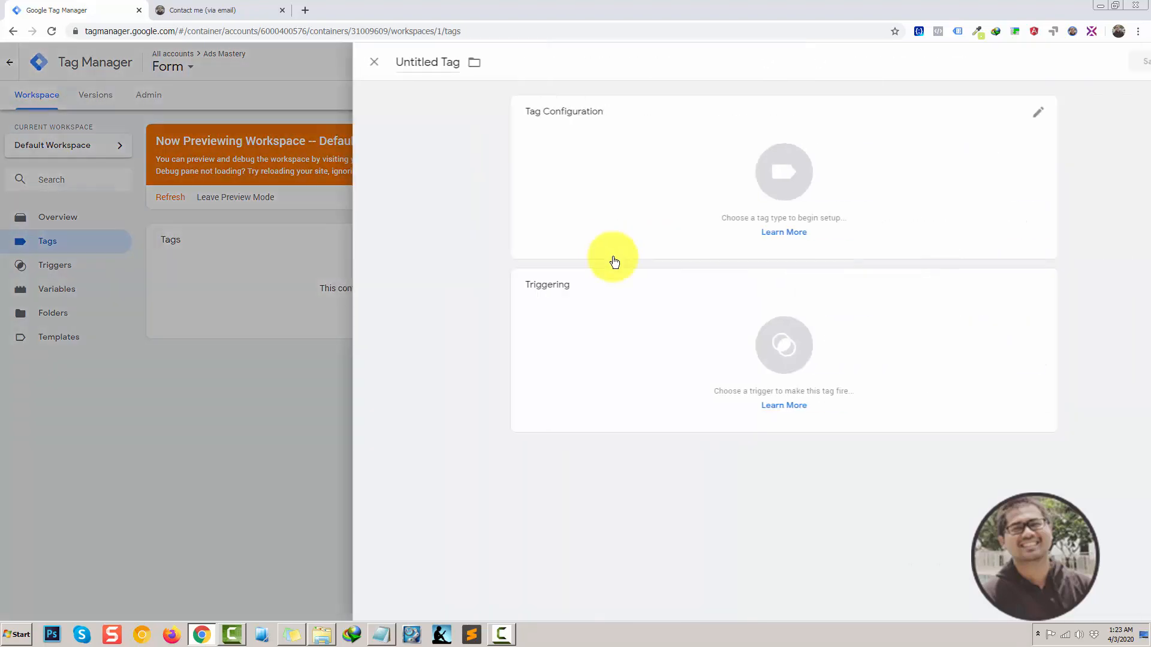
{"action": "left_click", "coordinate": [553, 188]}
{"action": "left_click", "coordinate": [869, 179]}
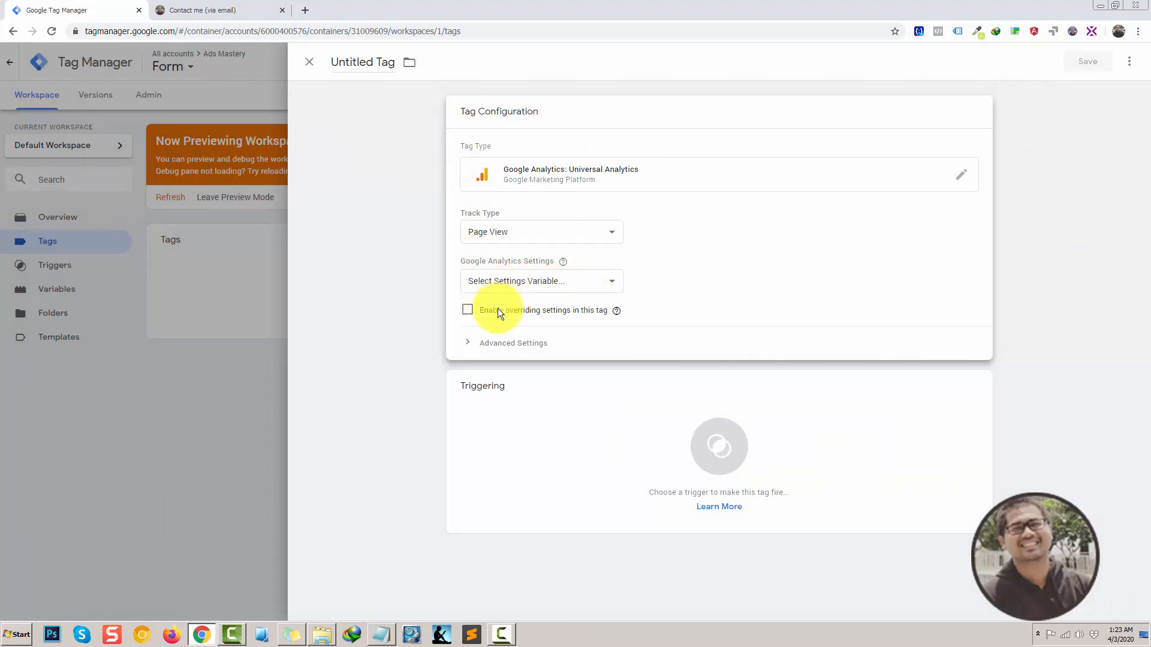
- Enable overriding settings in the tag and set its Tracking ID to UA-12345-6
{"action": "left_click", "coordinate": [468, 310]}
{"action": "left_click", "coordinate": [510, 348]}
{"action": "type", "text": "UA-12345-6"}
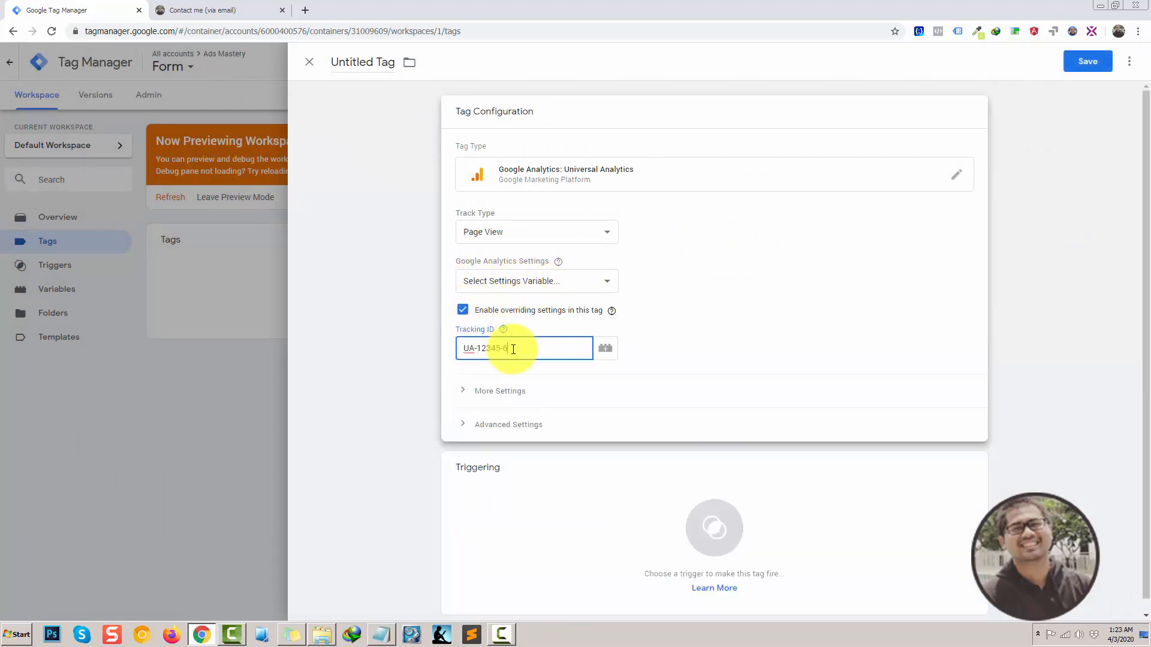
- Assign the Thanks Page trigger to the tag and save it under the suggested name "Google Analytics Universal Analytics"
{"action": "left_click", "coordinate": [542, 496]}
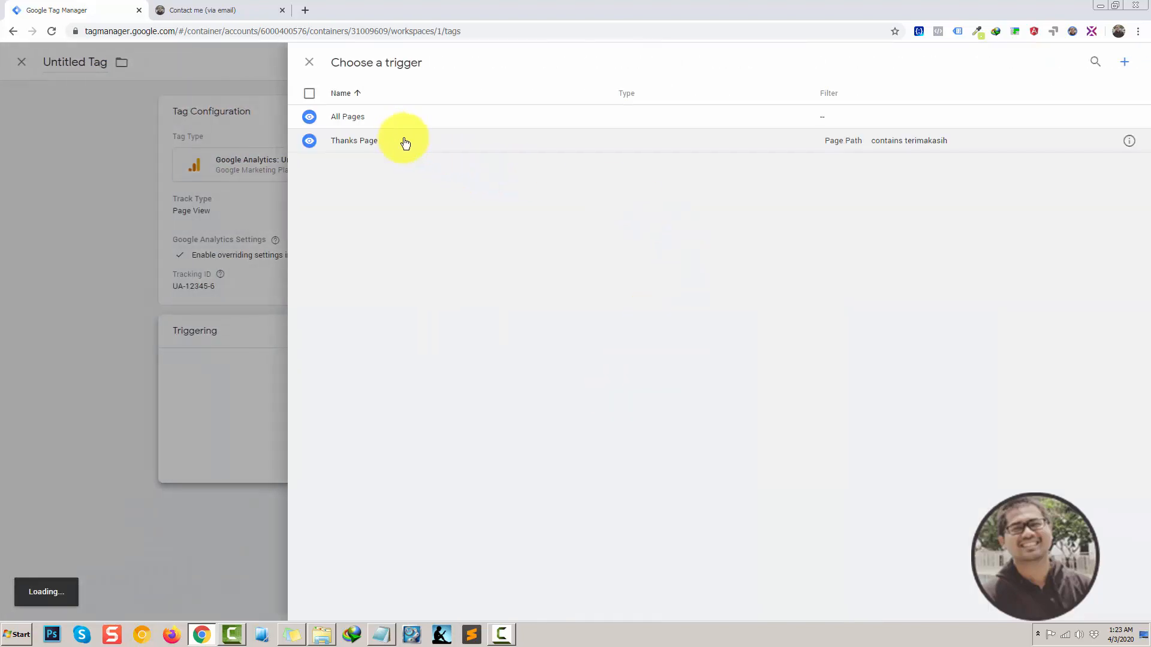
{"action": "left_click", "coordinate": [403, 141]}
{"action": "left_click", "coordinate": [1089, 66]}
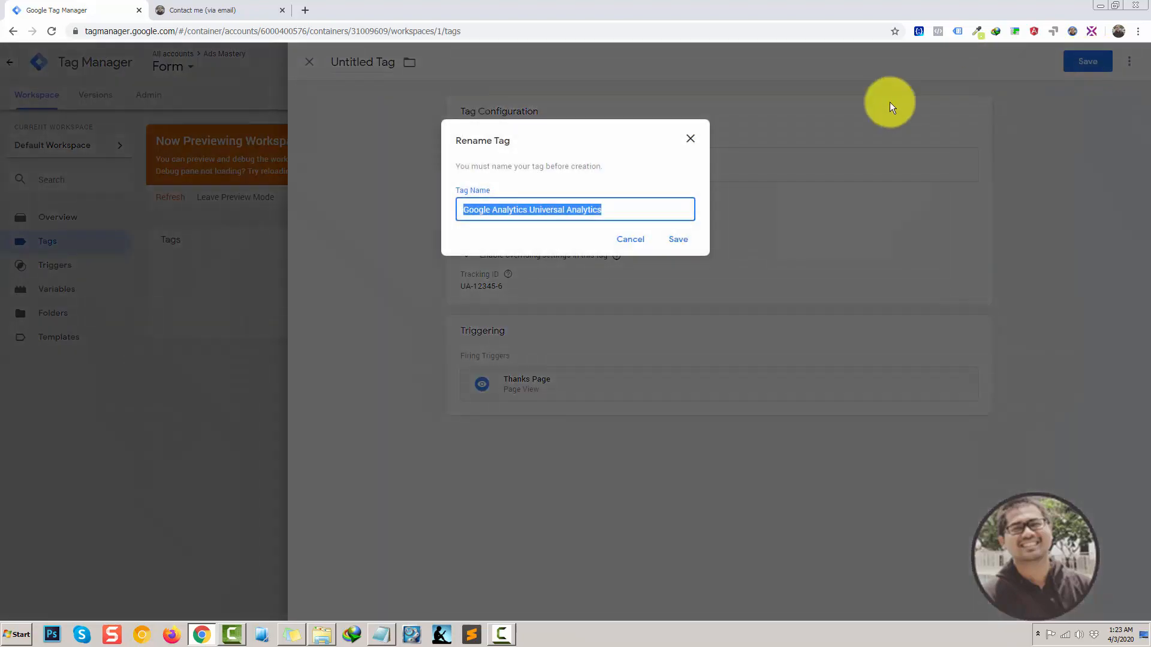
{"action": "left_click", "coordinate": [675, 239]}
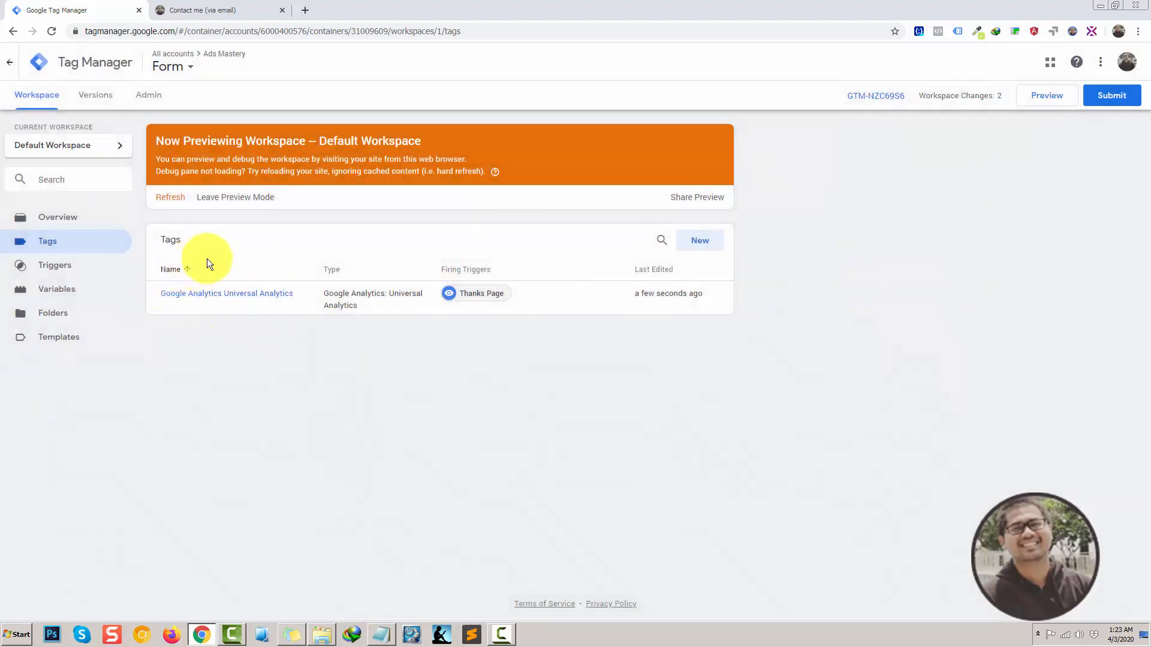
- Refresh the workspace preview and reload the contact form page on the website
{"action": "left_click", "coordinate": [174, 198]}
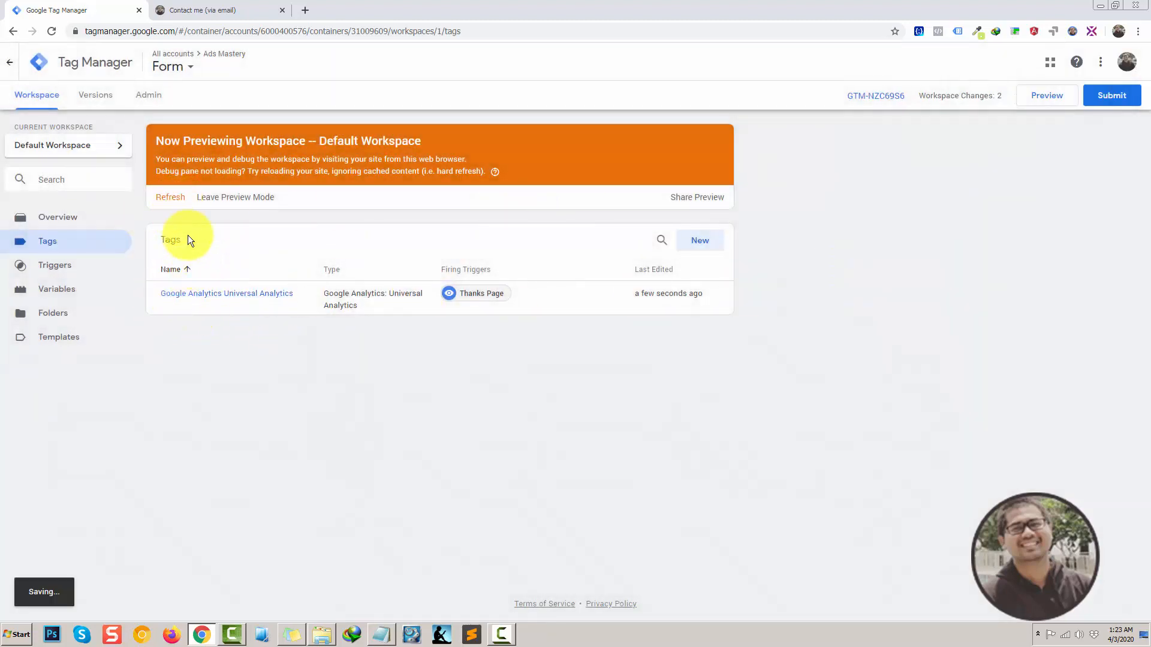
{"action": "left_click", "coordinate": [200, 10]}
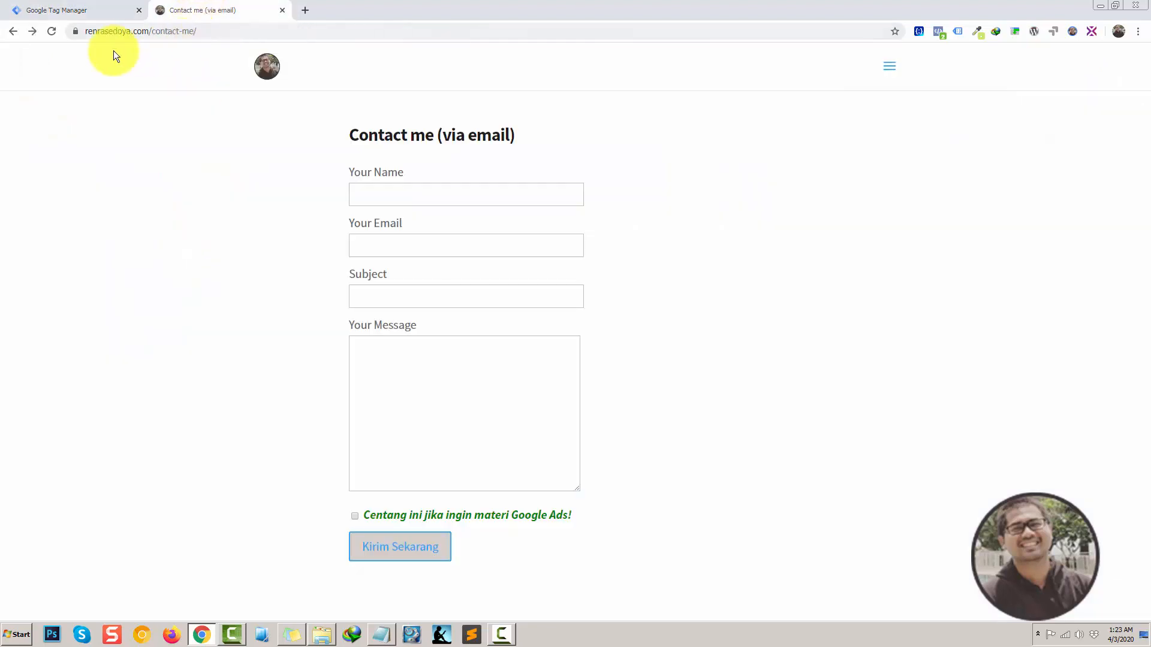
{"action": "left_click", "coordinate": [50, 33]}
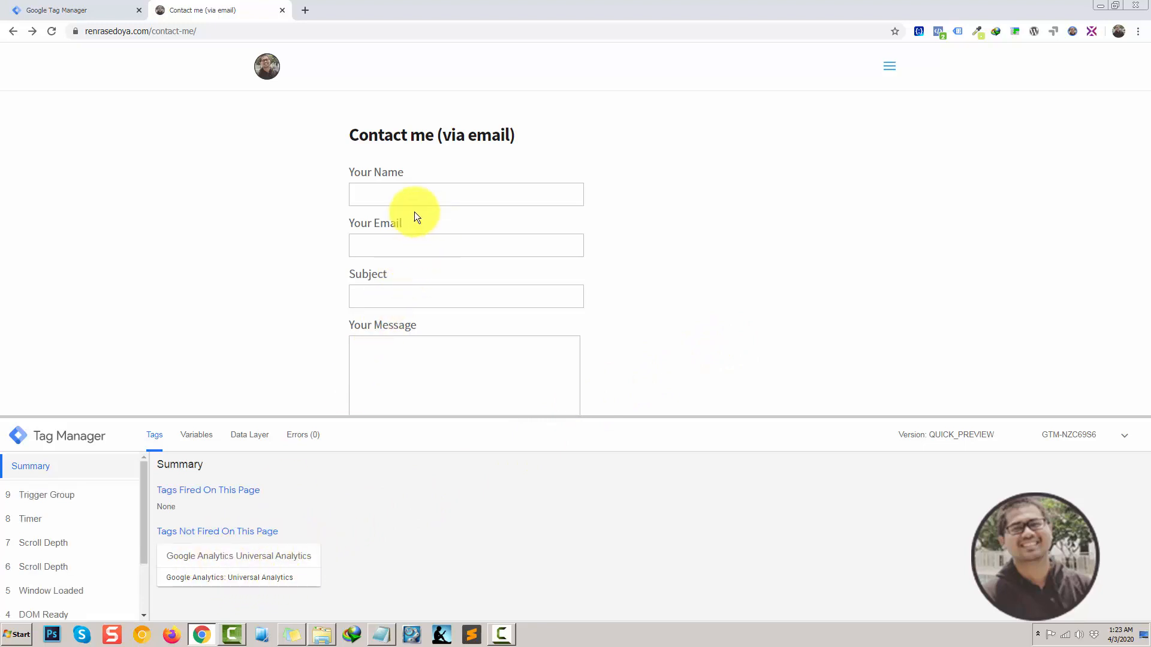
- Fill in the contact form with the saved name and e-mail, subject "halo" and message "tes", and submit it
{"action": "left_click", "coordinate": [393, 193]}
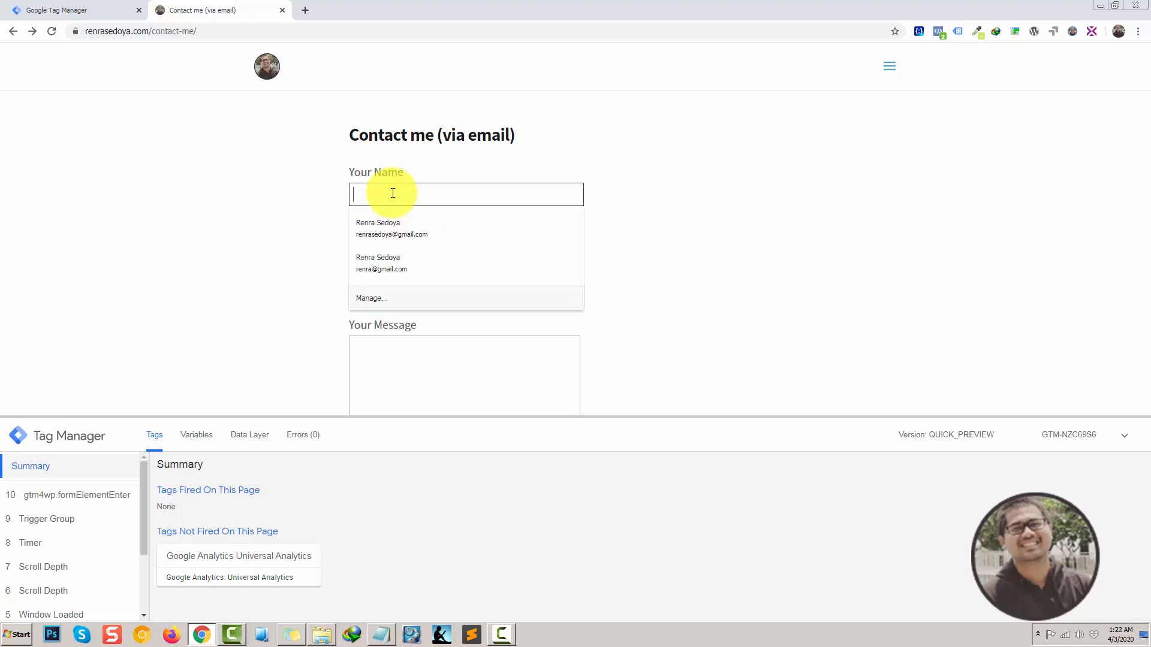
{"action": "left_click", "coordinate": [398, 222]}
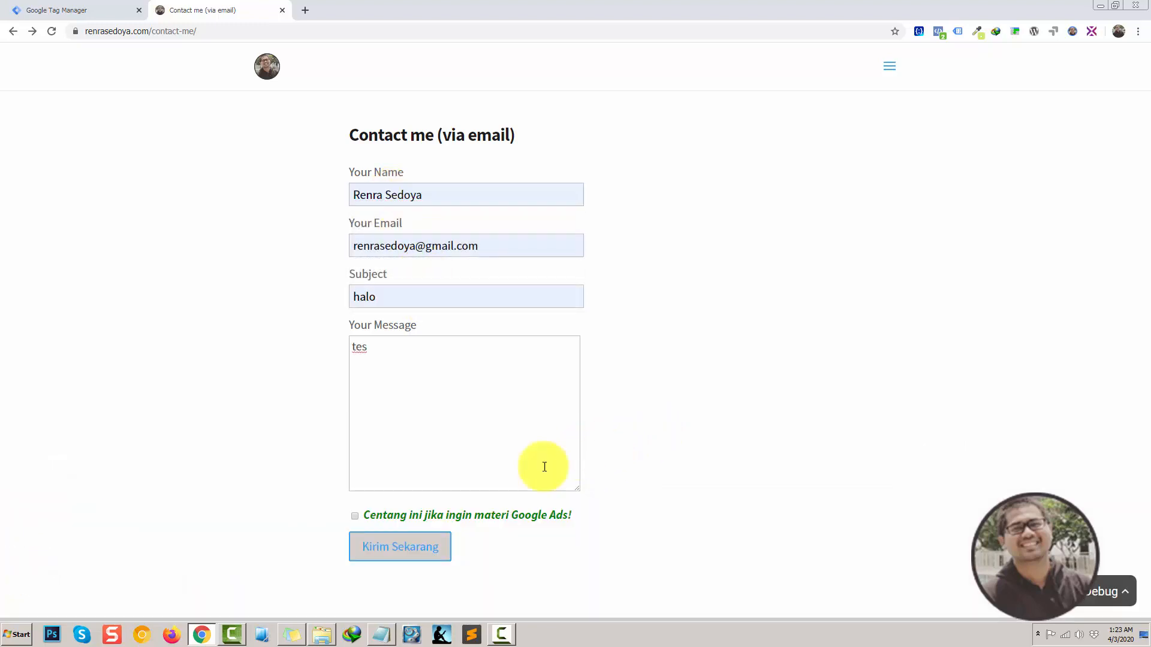
{"action": "left_click", "coordinate": [419, 551]}
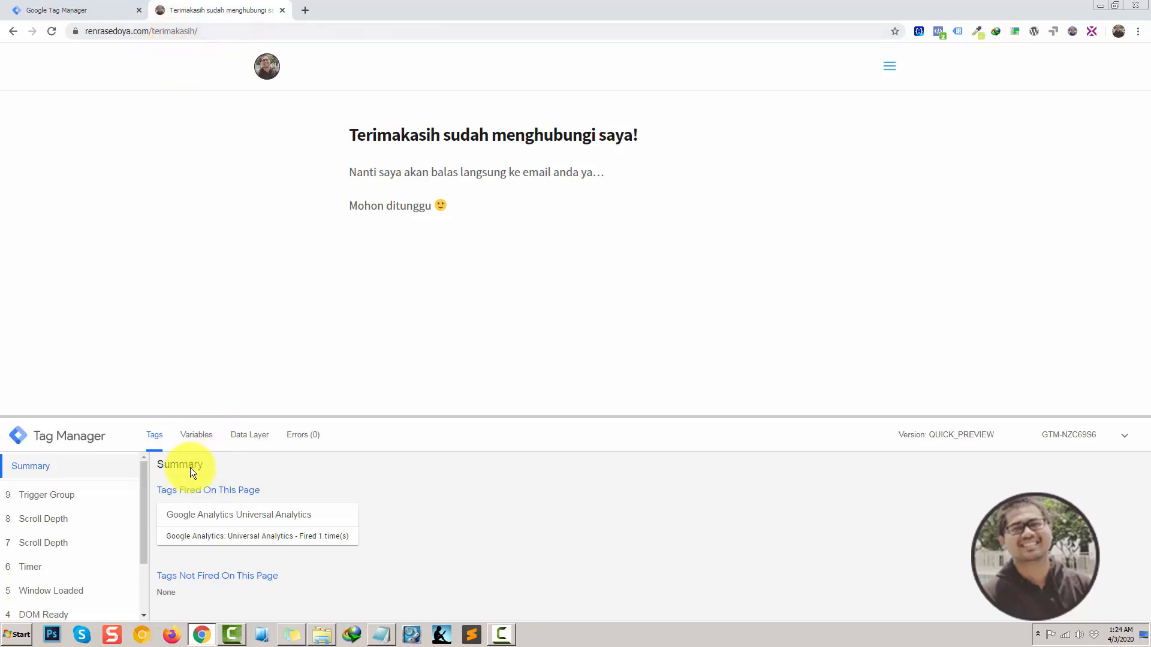
- Examine the properties of the fired Google Analytics tag in the debug pane
{"action": "left_click", "coordinate": [233, 526]}
{"action": "scroll", "coordinate": [330, 560], "scroll_direction": "down", "scroll_amount": 2}
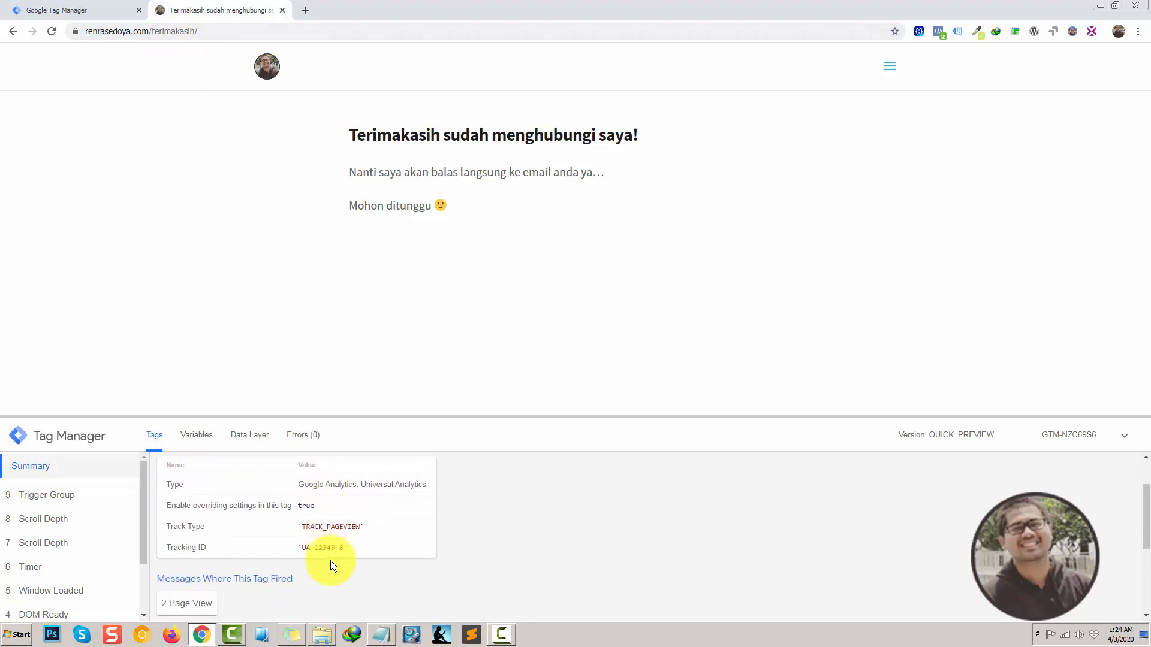
{"action": "scroll", "coordinate": [315, 545], "scroll_direction": "up", "scroll_amount": 2}
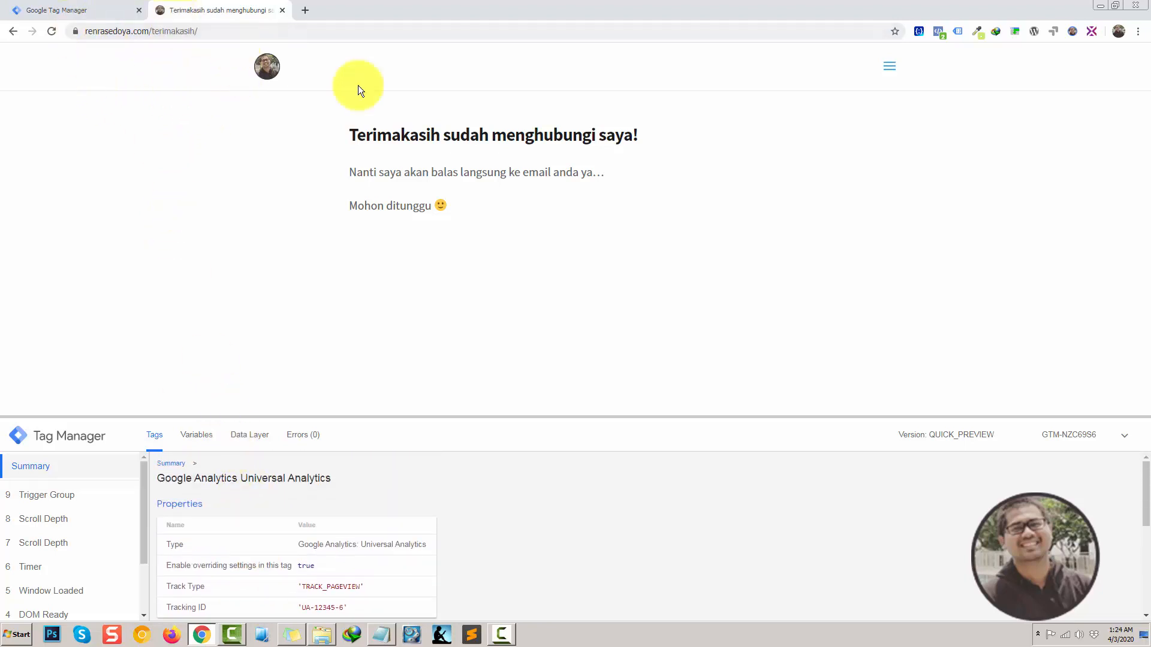
- Load the thank-you page directly from its own URL, without submitting the form
{"action": "left_click", "coordinate": [218, 33]}
{"action": "key", "text": "Return"}
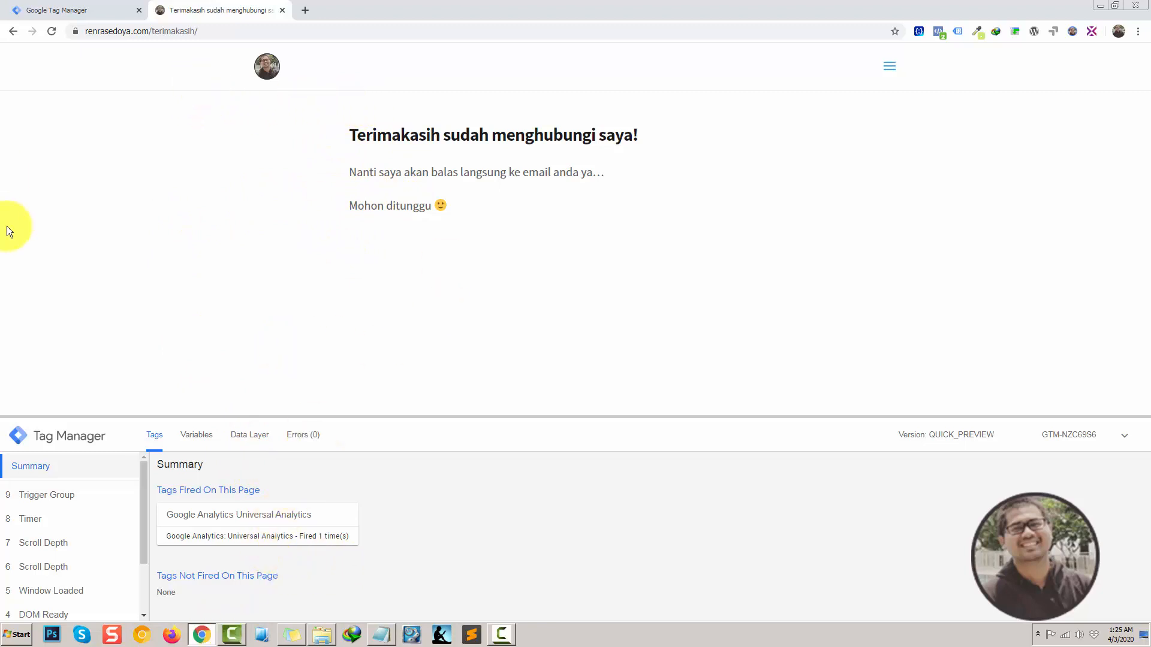
- Check the two page URLs in Notepad and open the container's variables in Google Tag Manager
{"action": "left_click", "coordinate": [391, 634]}
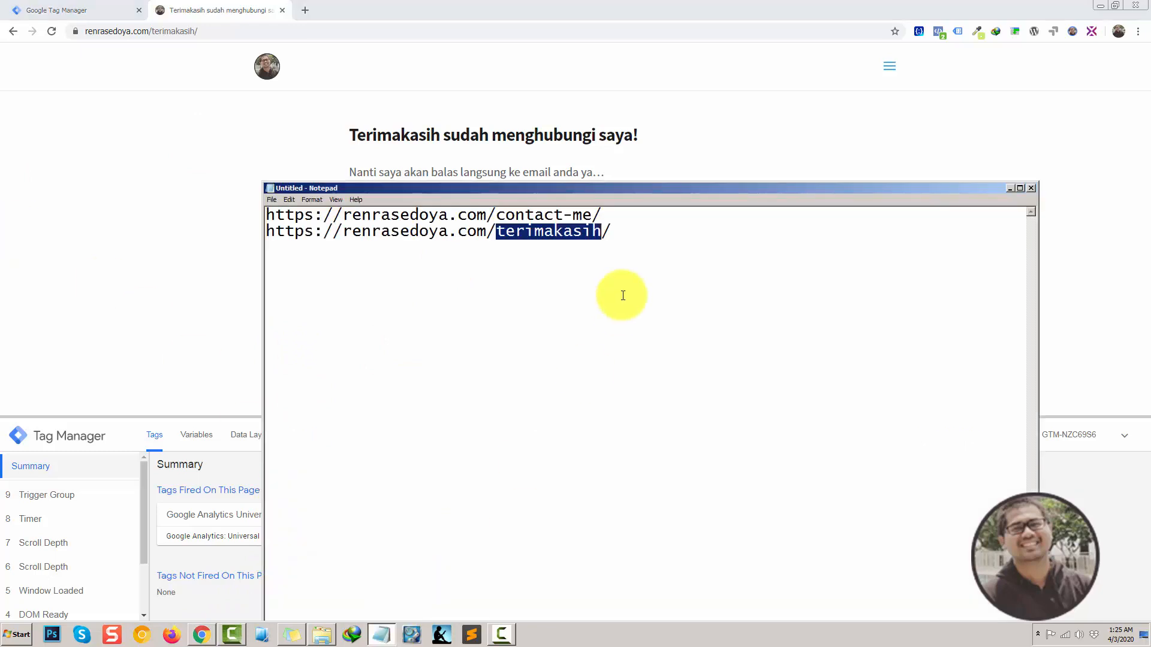
{"action": "left_click", "coordinate": [85, 5]}
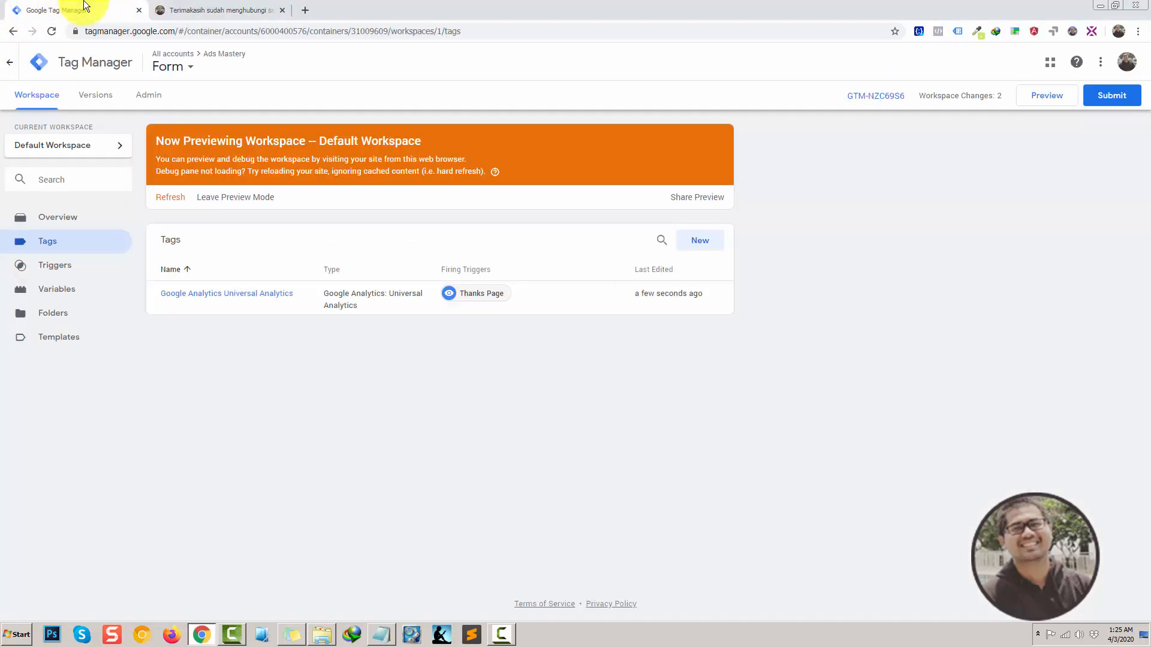
{"action": "left_click", "coordinate": [69, 289]}
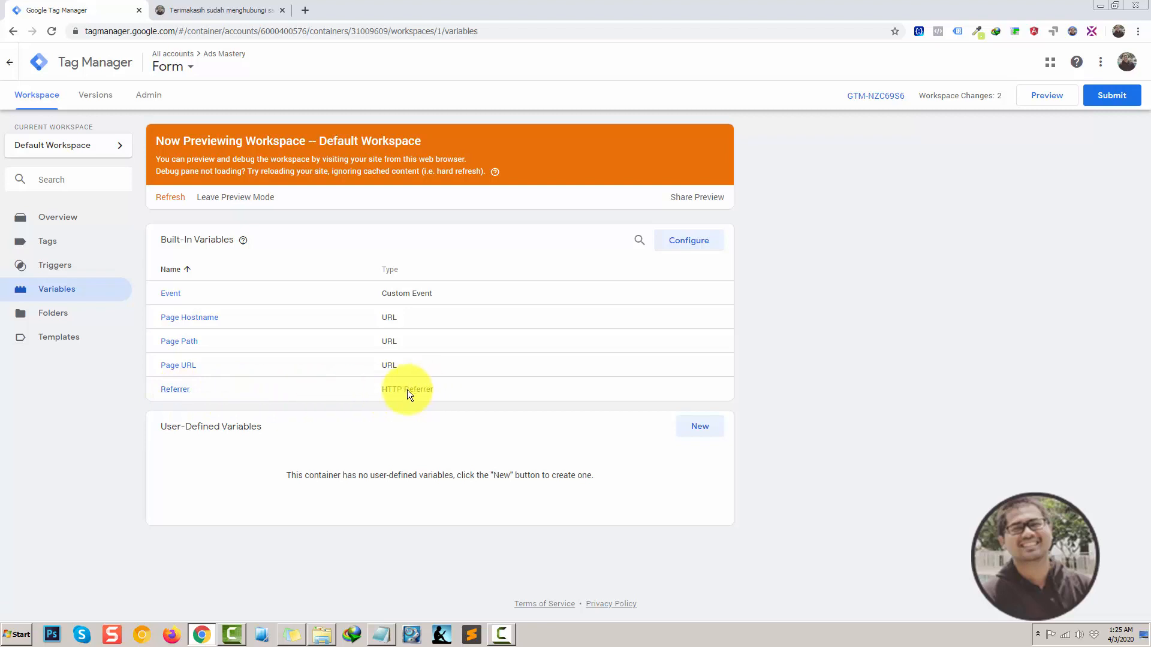
- Inspect the variables of the Page View event for the directly loaded thank-you page, enlarging the debug pane
{"action": "left_click", "coordinate": [230, 10]}
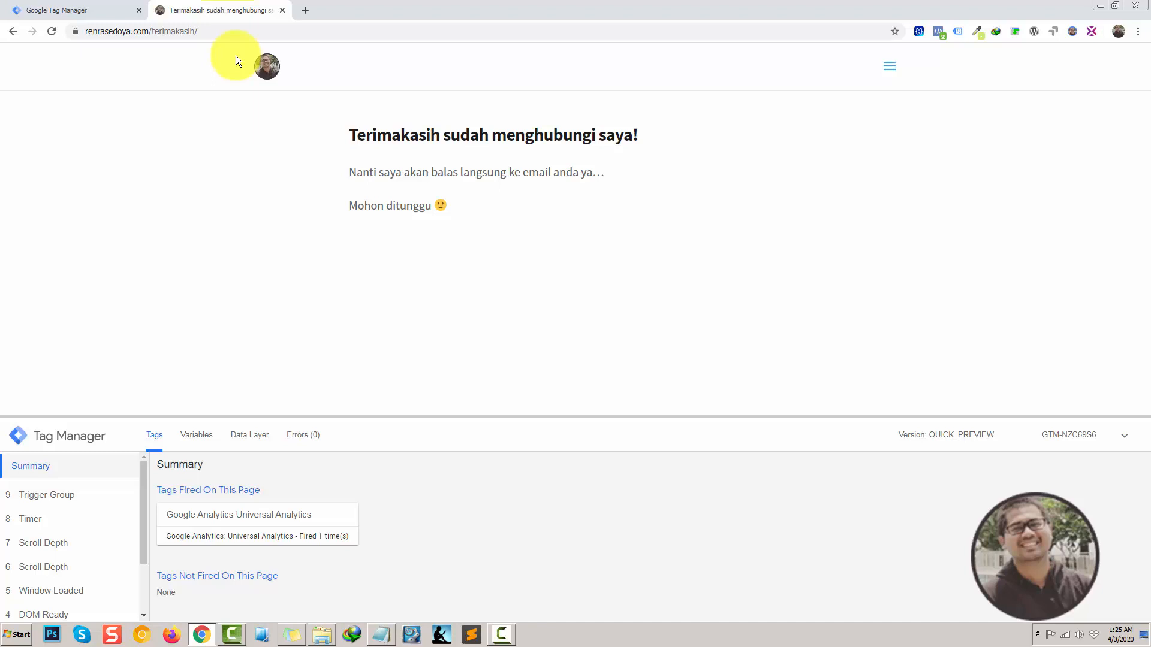
{"action": "scroll", "coordinate": [84, 593], "scroll_direction": "down", "scroll_amount": 2}
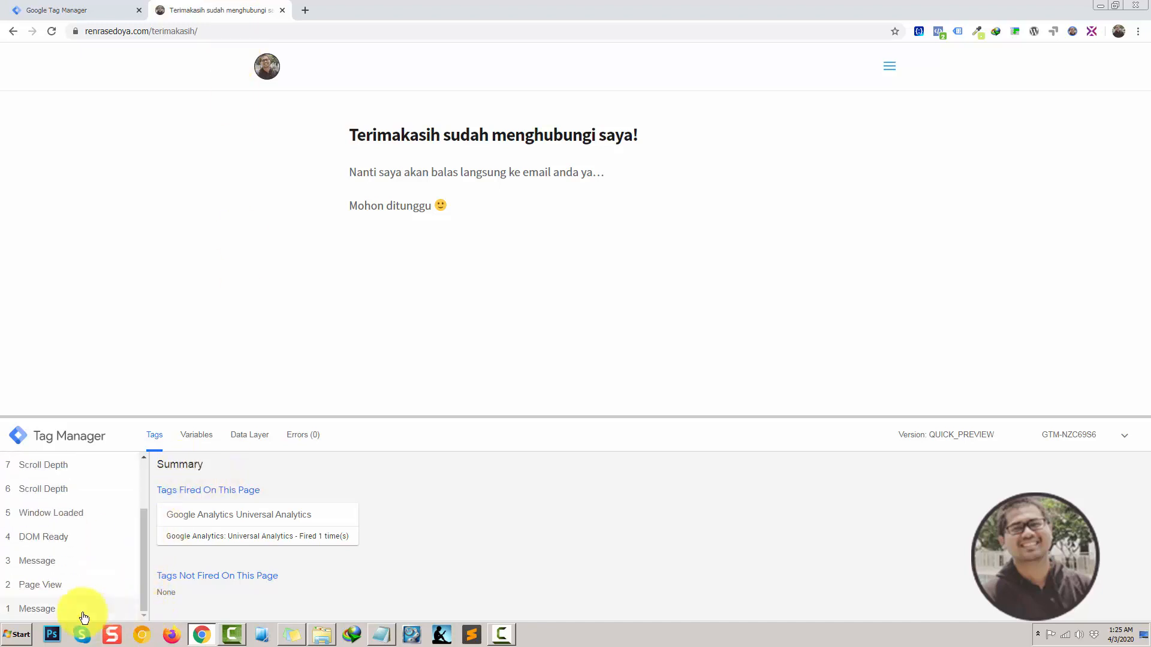
{"action": "left_click", "coordinate": [52, 593]}
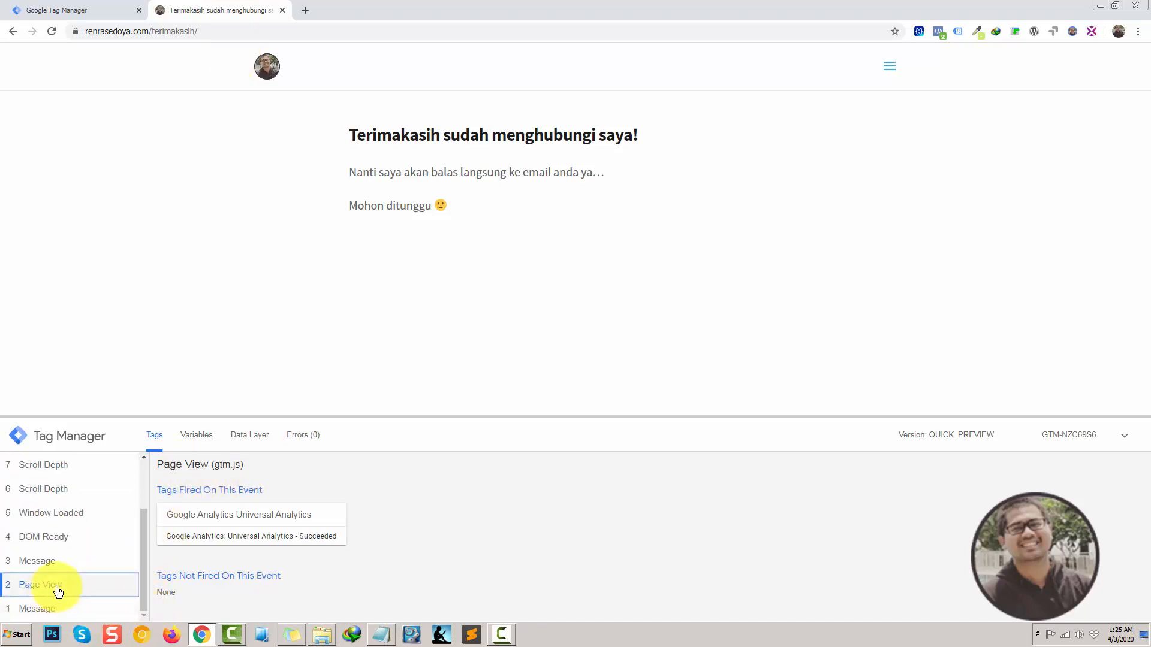
{"action": "left_click", "coordinate": [203, 437]}
{"action": "left_click_drag", "start_coordinate": [331, 417], "coordinate": [343, 268]}
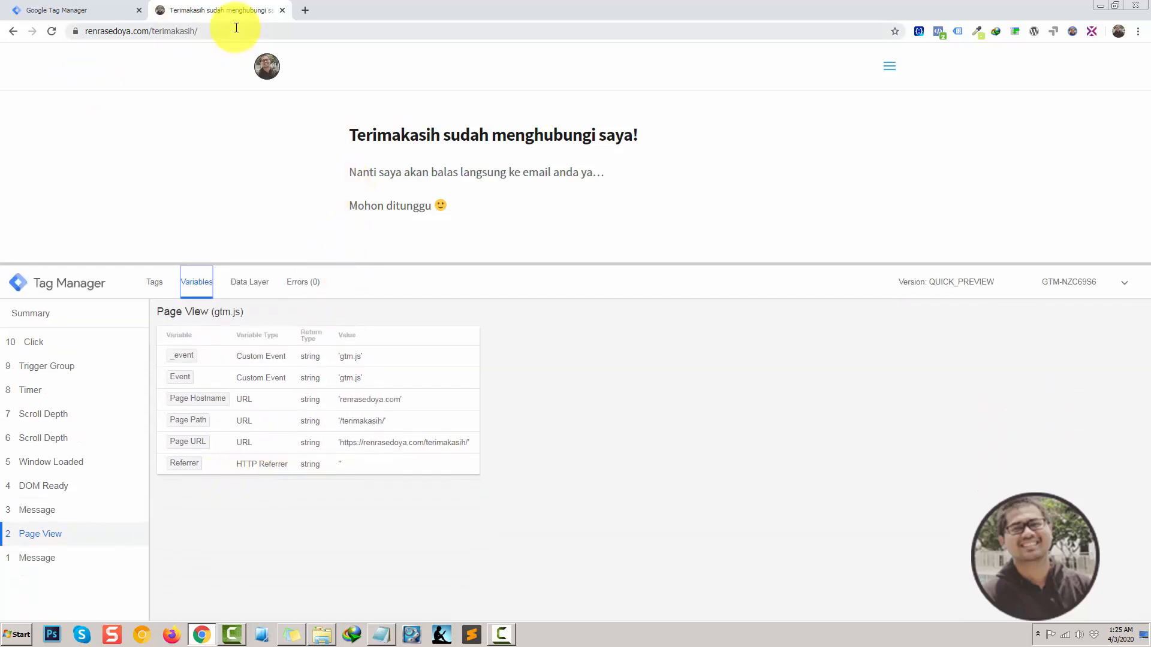
- Return to the contact form, fill it with the saved name and e-mail, subject "halo" and message "tes", and submit it again
{"action": "left_click", "coordinate": [12, 31]}
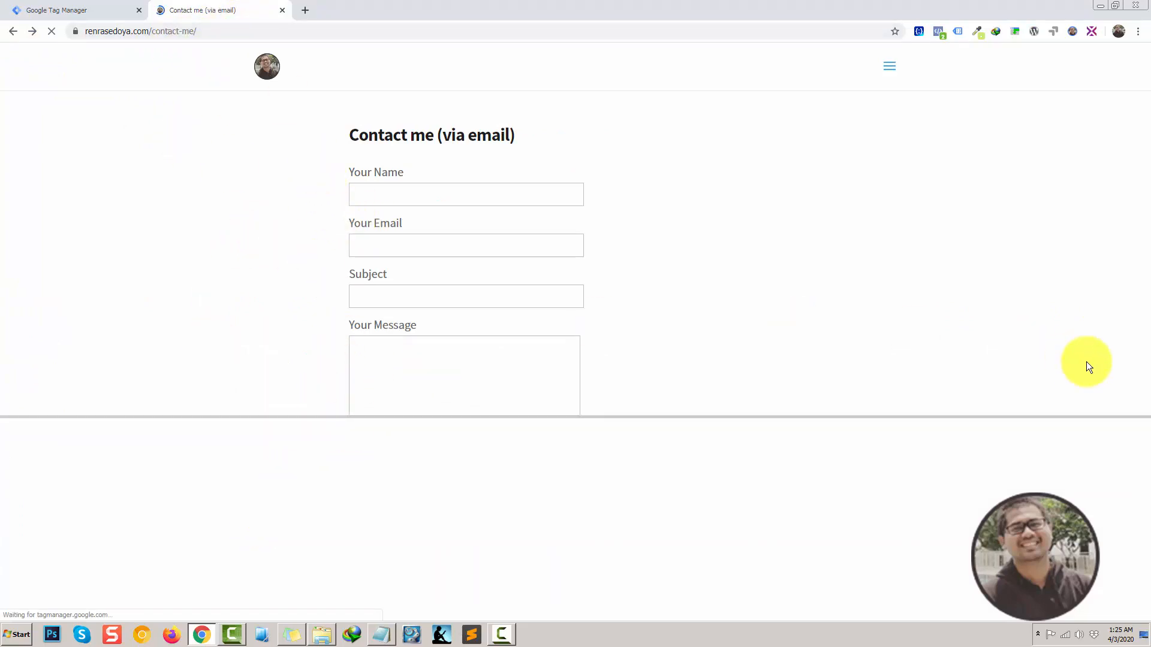
{"action": "left_click", "coordinate": [378, 193]}
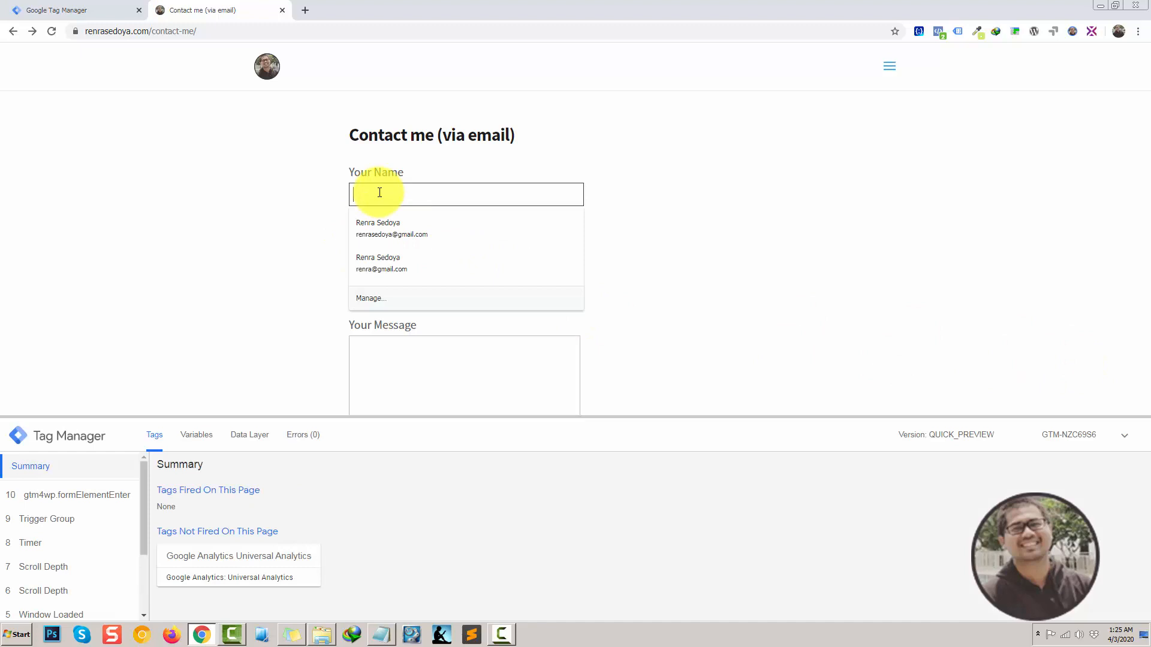
{"action": "left_click", "coordinate": [393, 224]}
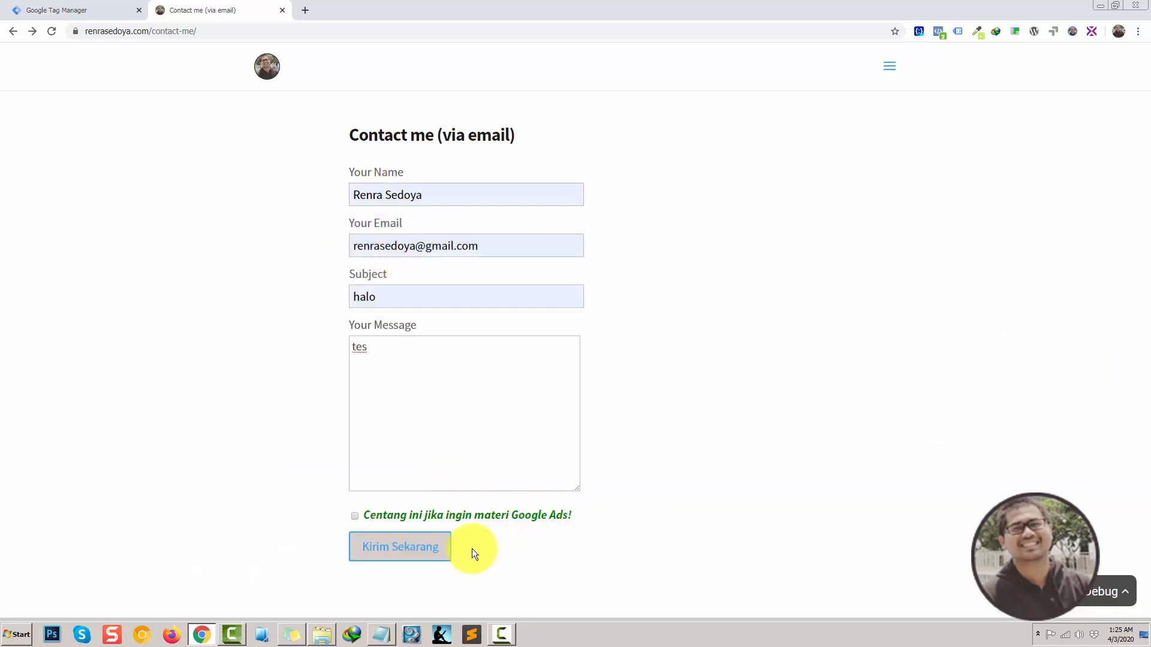
{"action": "left_click", "coordinate": [424, 547]}
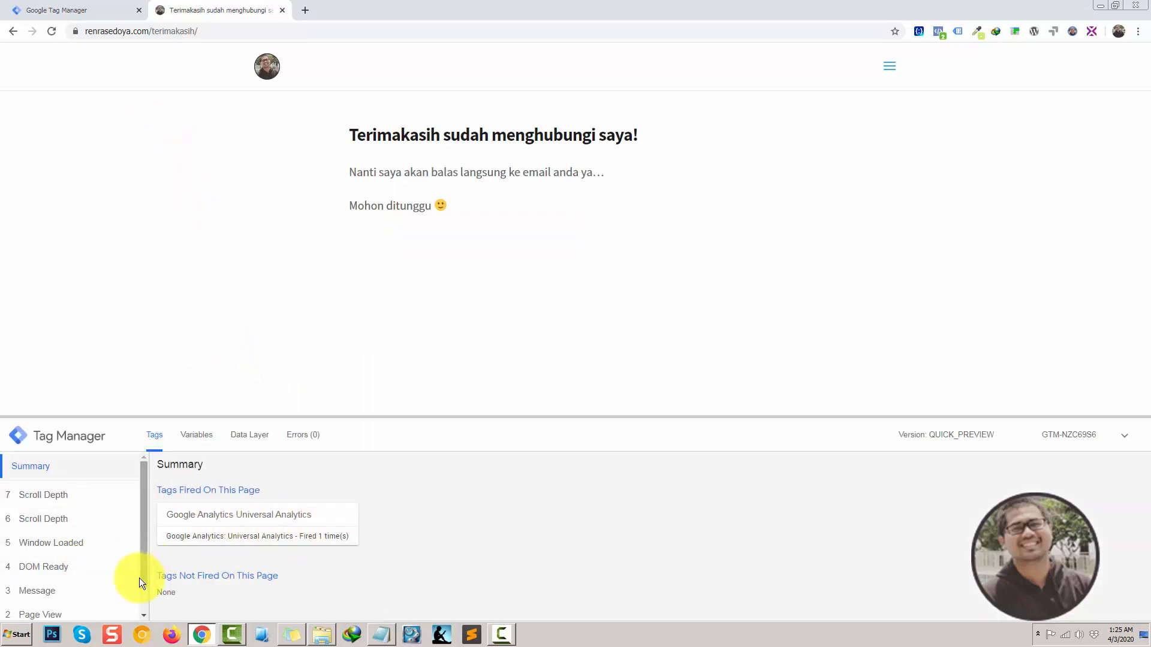
- Inspect the variables of the Page View event on the thank-you page reached by submitting the form, including Page Path and Referrer
{"action": "scroll", "coordinate": [139, 578], "scroll_direction": "down", "scroll_amount": 1}
{"action": "left_click", "coordinate": [86, 589]}
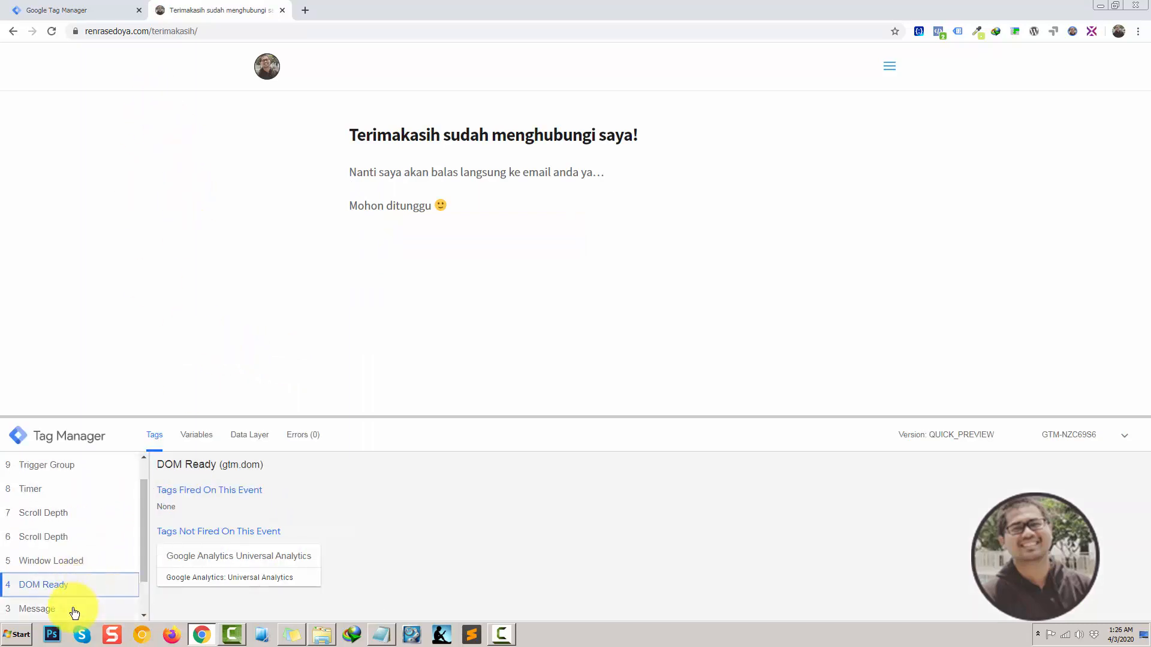
{"action": "left_click", "coordinate": [72, 608]}
{"action": "scroll", "coordinate": [142, 599], "scroll_direction": "down", "scroll_amount": 1}
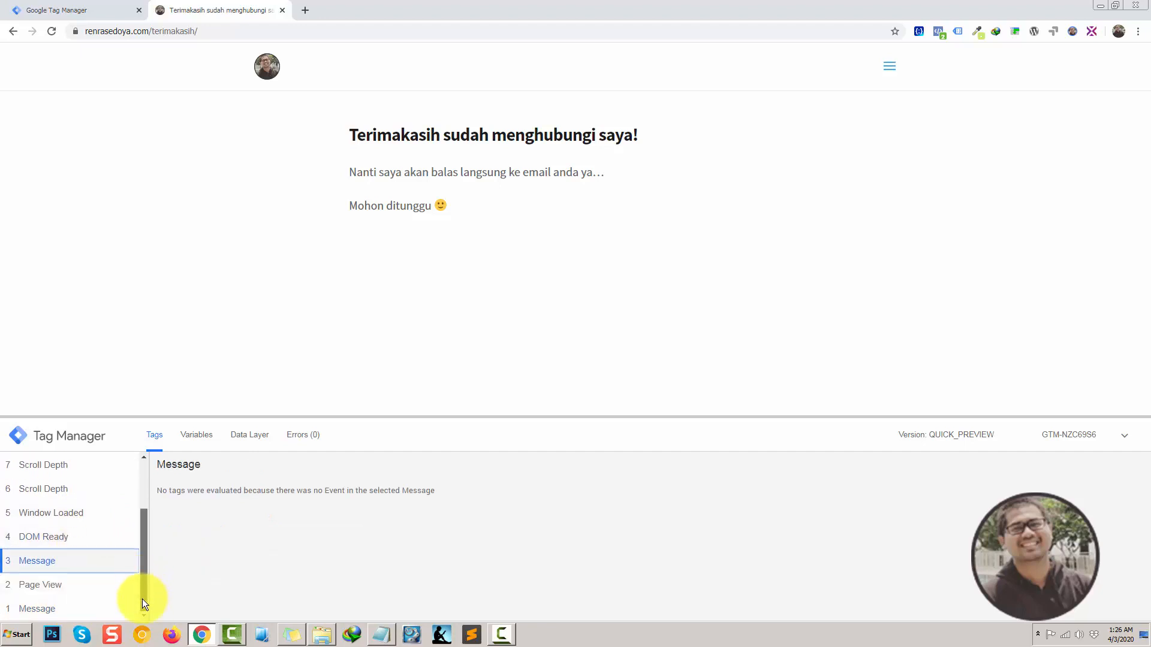
{"action": "left_click", "coordinate": [75, 589]}
{"action": "left_click", "coordinate": [195, 436]}
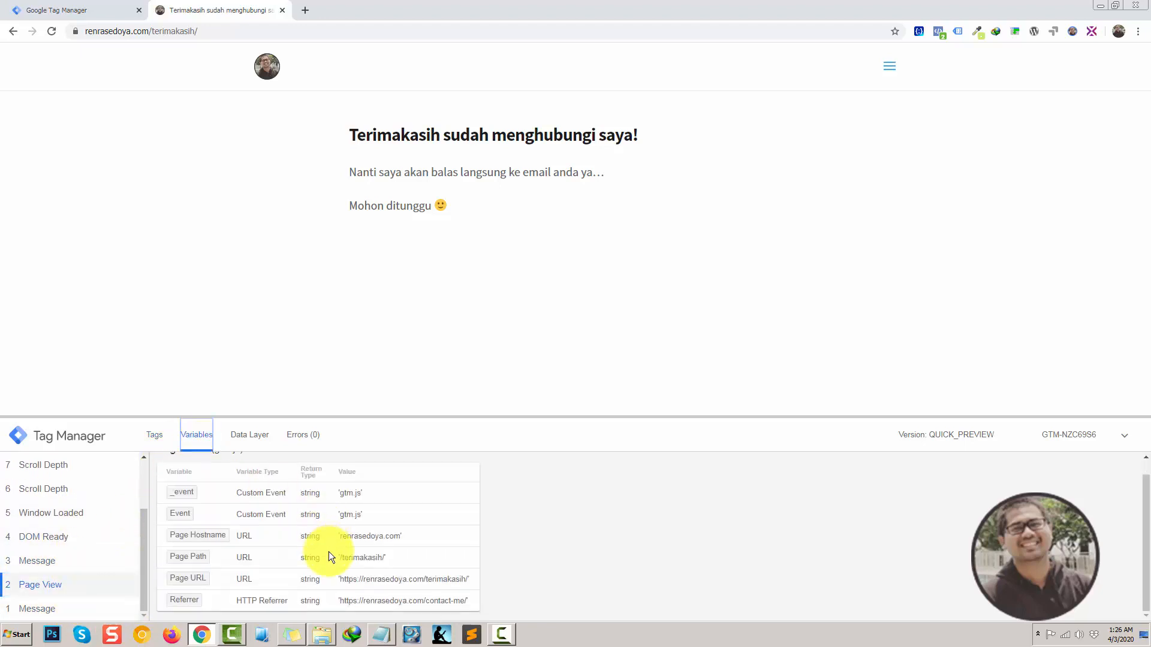
{"action": "scroll", "coordinate": [229, 603], "scroll_direction": "down", "scroll_amount": 1}
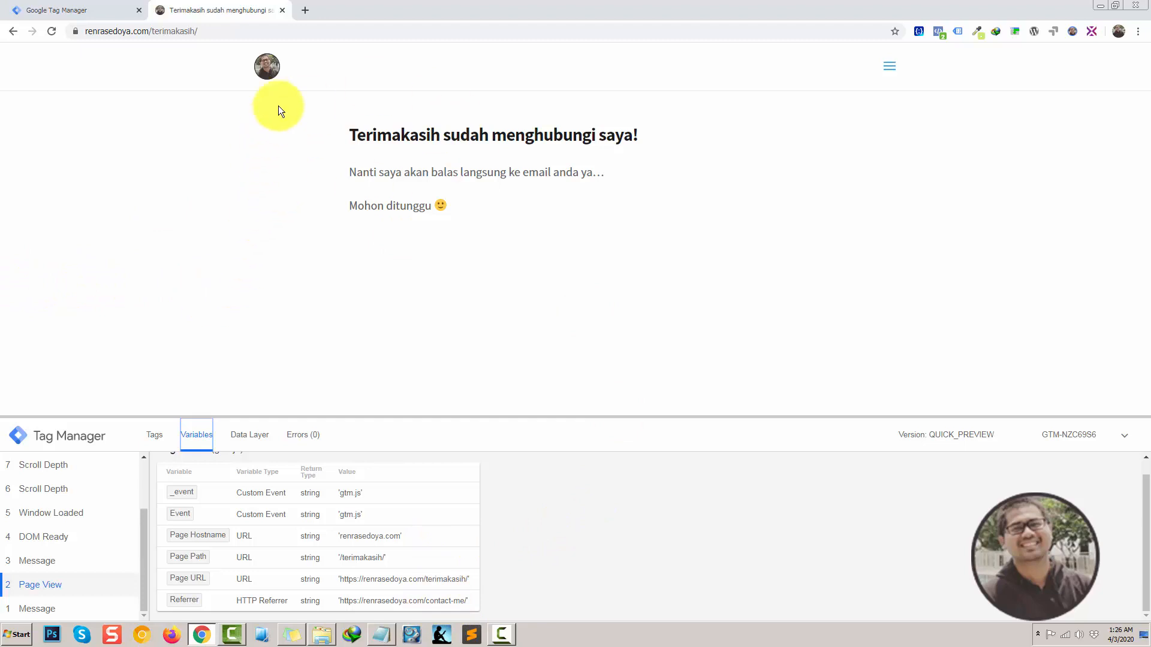
- Open the Thanks Page trigger in Google Tag Manager and add a second firing condition using the Referrer variable with contains
{"action": "left_click", "coordinate": [36, 10]}
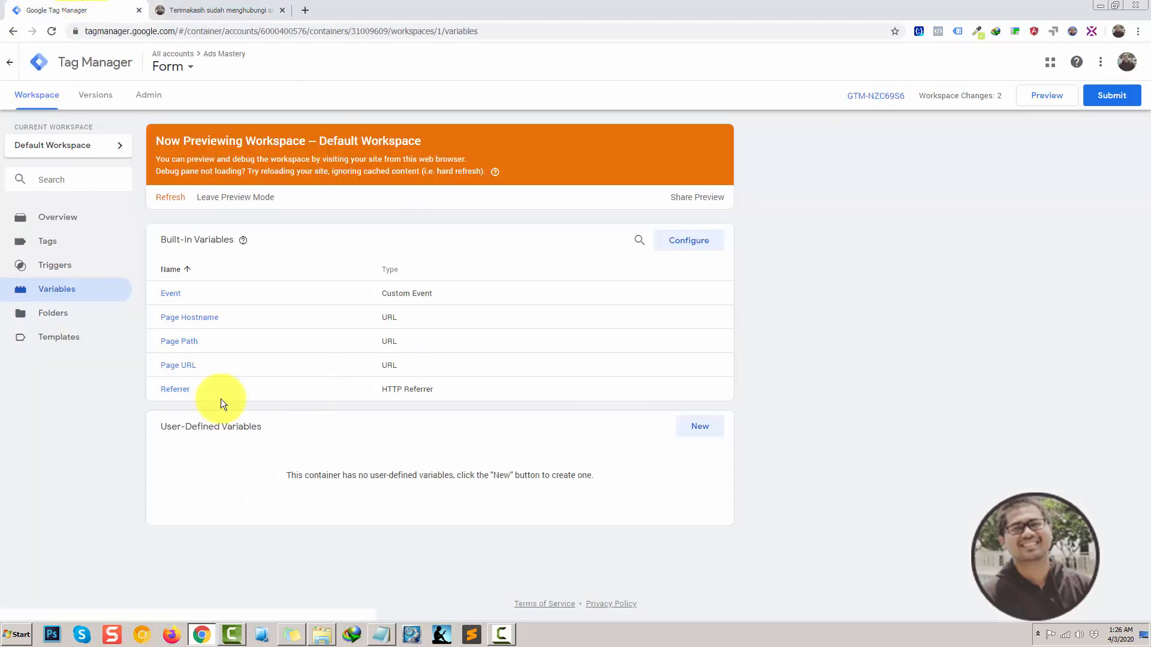
{"action": "left_click", "coordinate": [84, 271]}
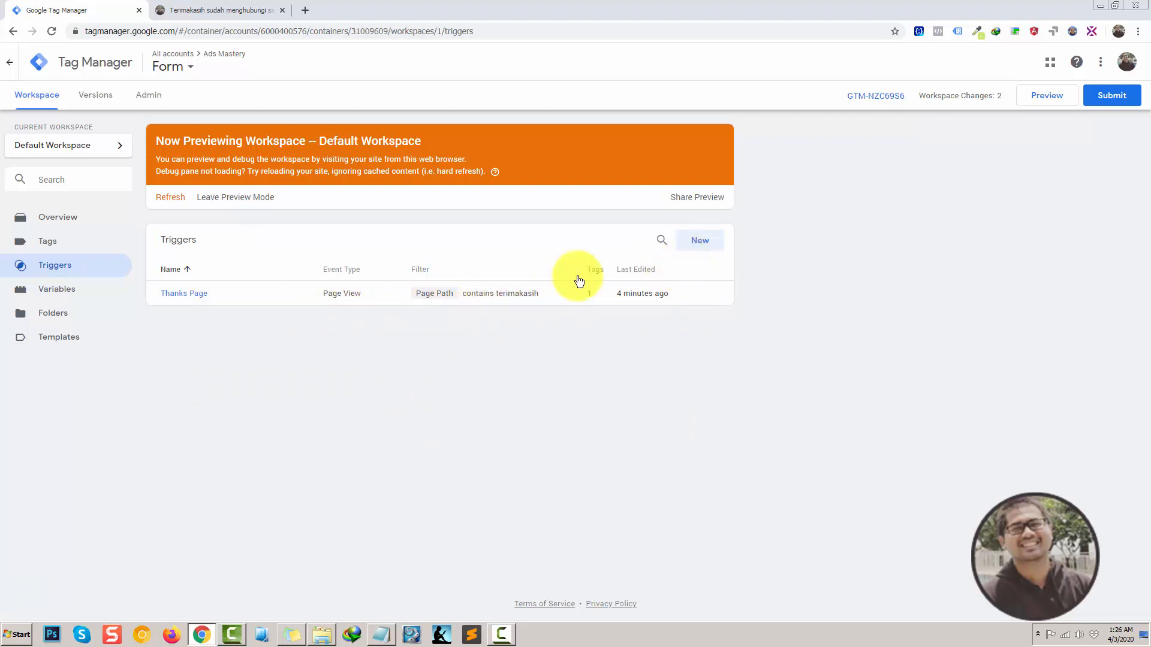
{"action": "left_click", "coordinate": [187, 295]}
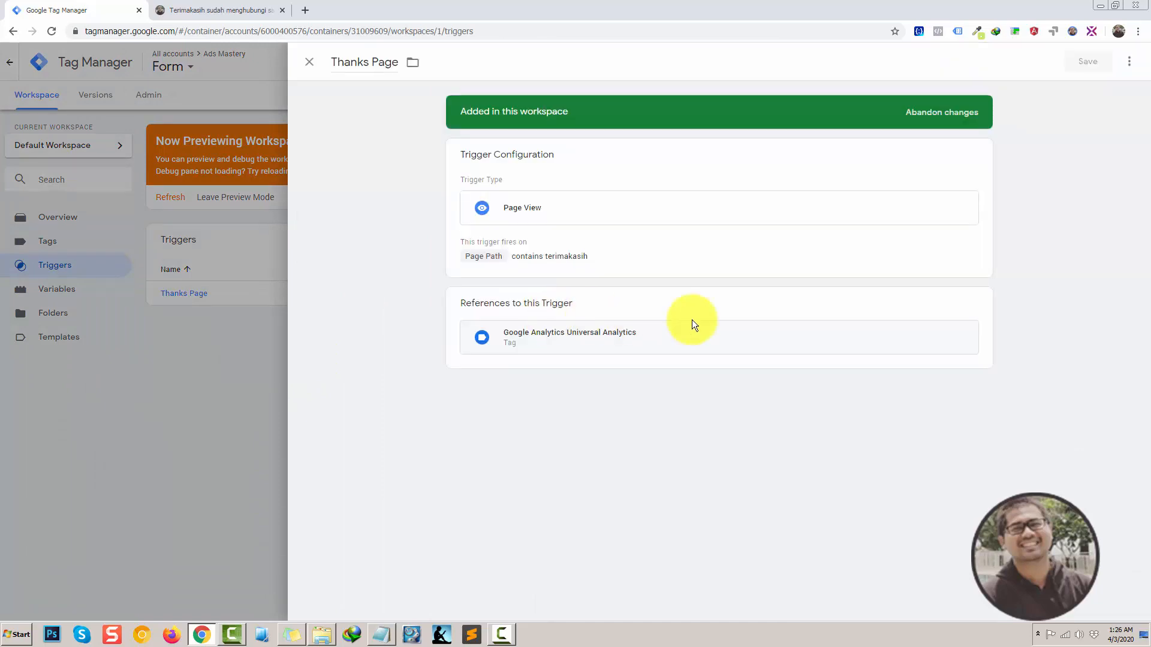
{"action": "left_click", "coordinate": [634, 270]}
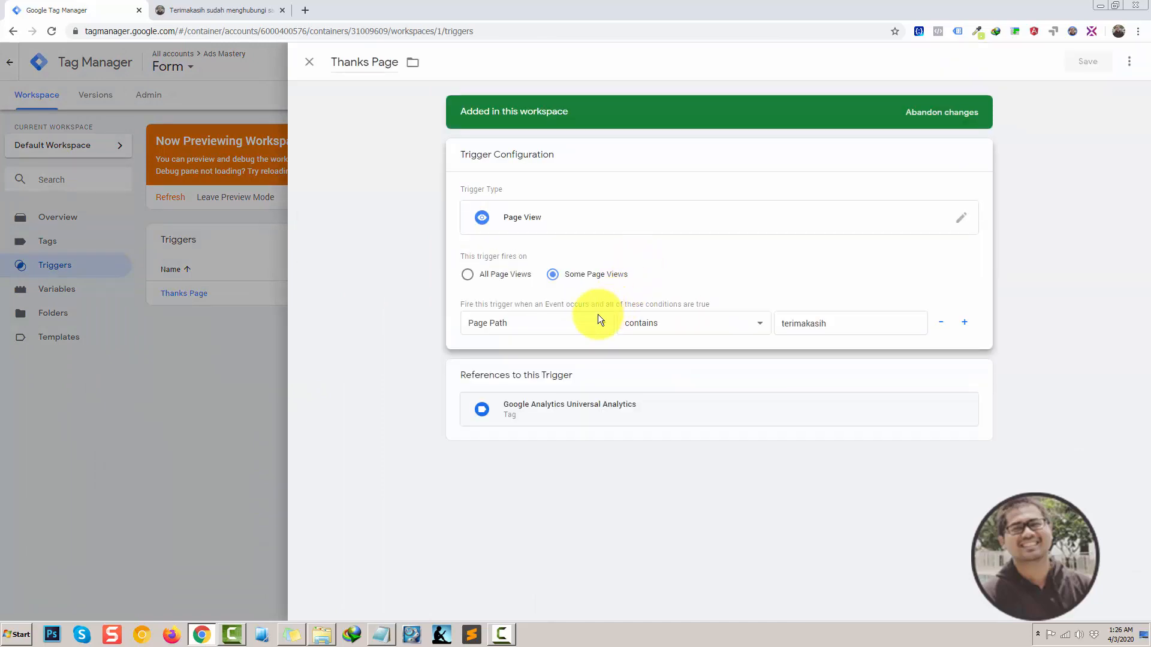
{"action": "left_click", "coordinate": [962, 323]}
{"action": "left_click", "coordinate": [577, 353]}
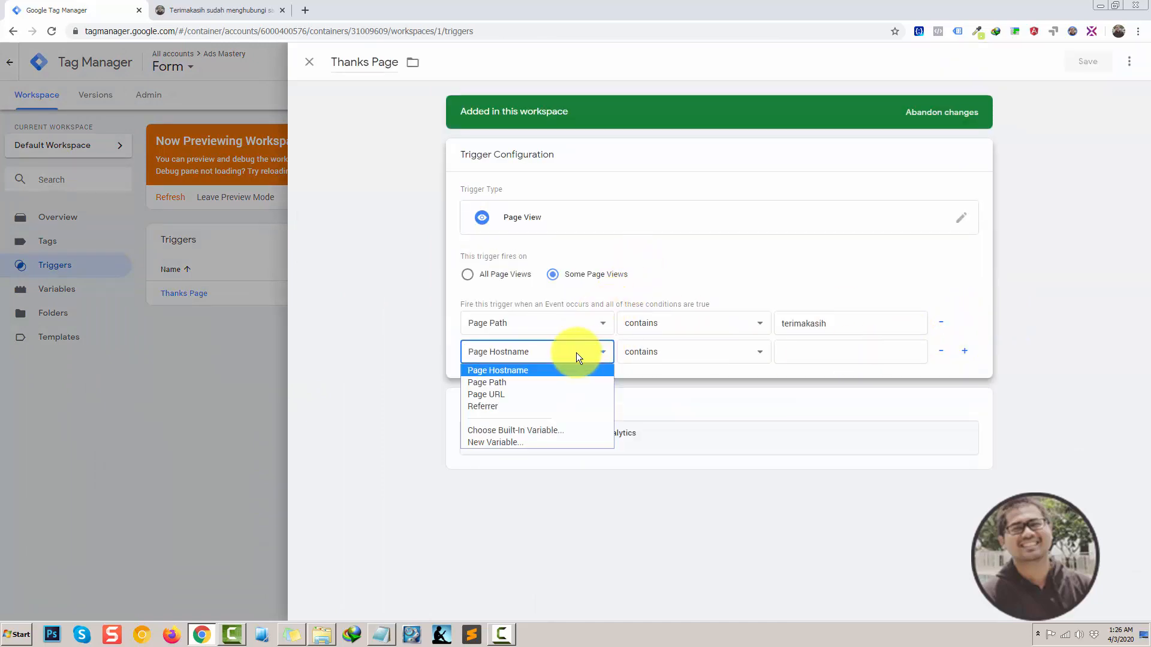
{"action": "left_click", "coordinate": [551, 406]}
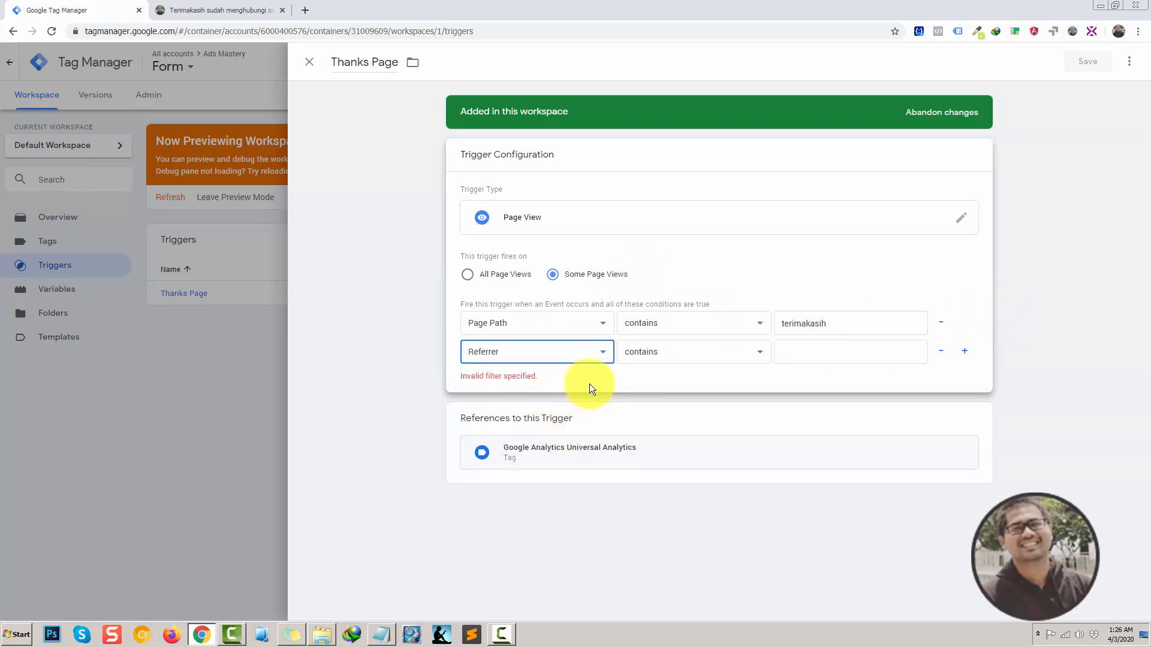
{"action": "left_click", "coordinate": [801, 353]}
- Copy "contact-me" from the first URL in Notepad, use it as the Referrer condition's value, and save the trigger
{"action": "left_click", "coordinate": [381, 634]}
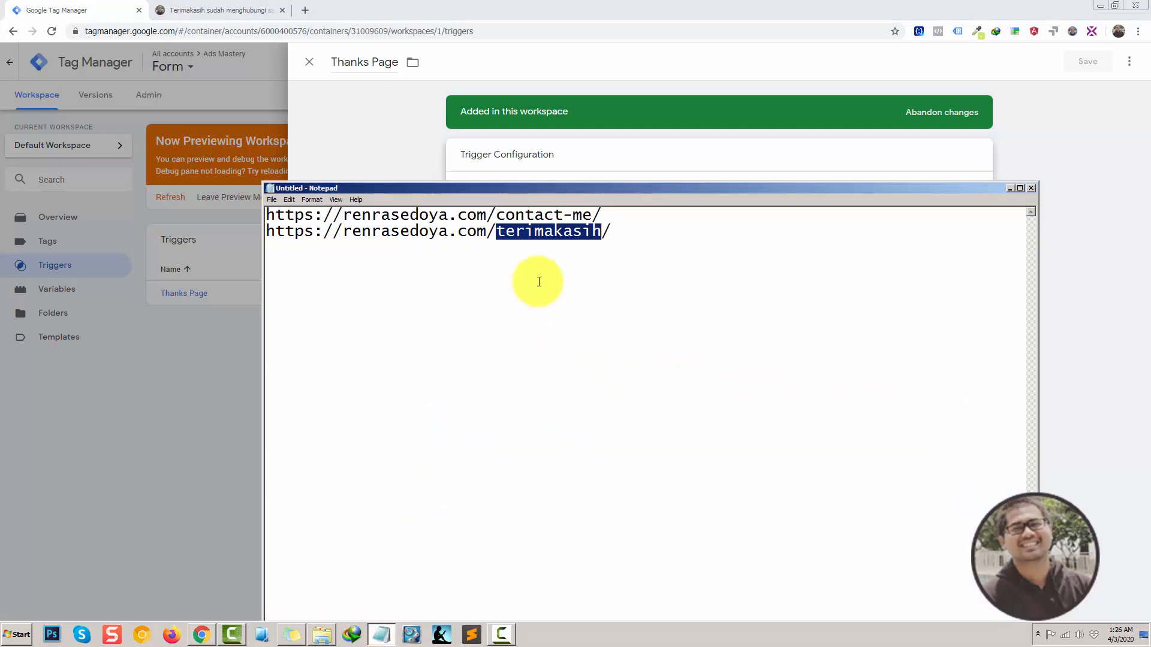
{"action": "left_click_drag", "start_coordinate": [498, 215], "coordinate": [592, 215]}
{"action": "key", "text": "ctrl+c"}
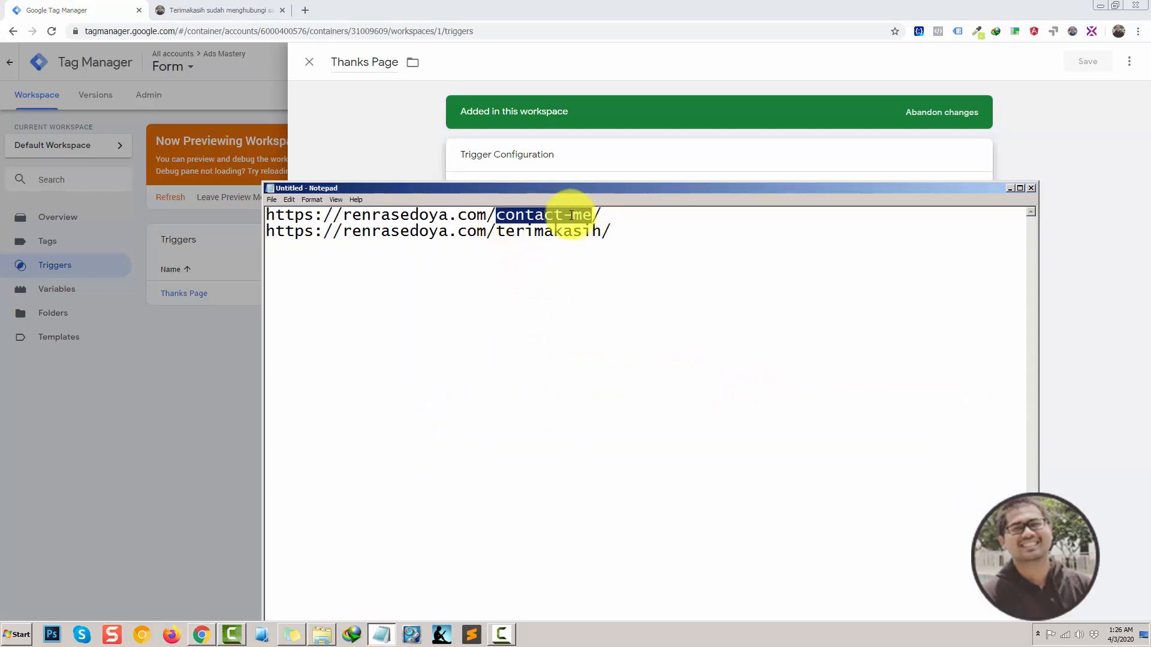
{"action": "left_click", "coordinate": [422, 163]}
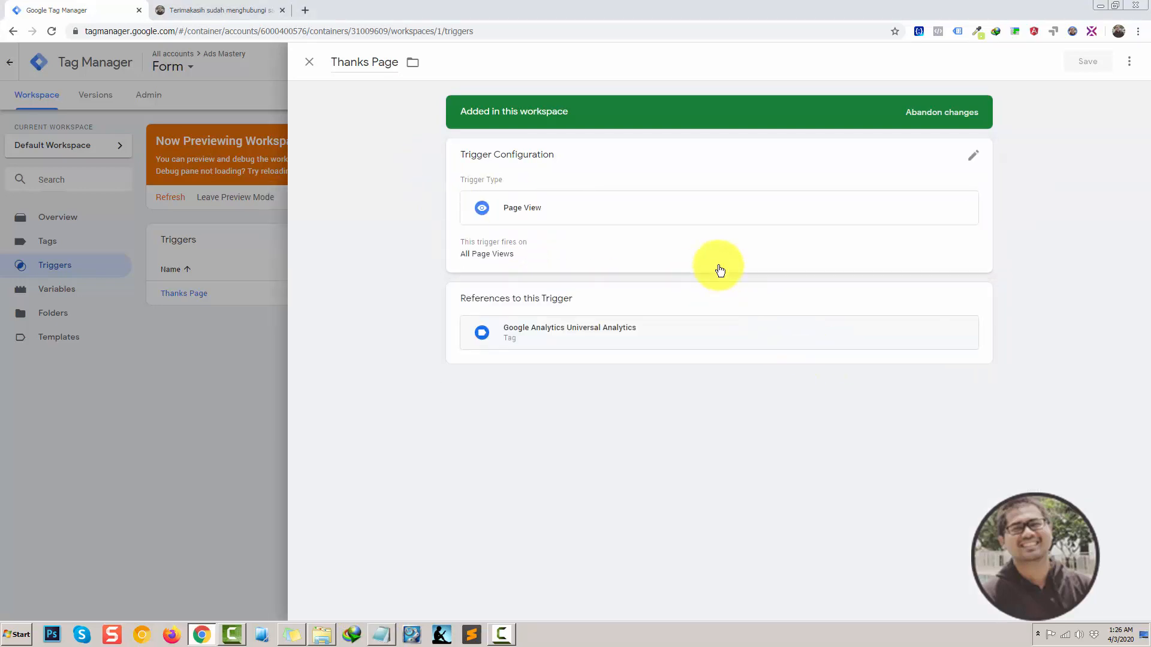
{"action": "left_click", "coordinate": [719, 268]}
{"action": "left_click", "coordinate": [793, 350]}
{"action": "key", "text": "ctrl+v"}
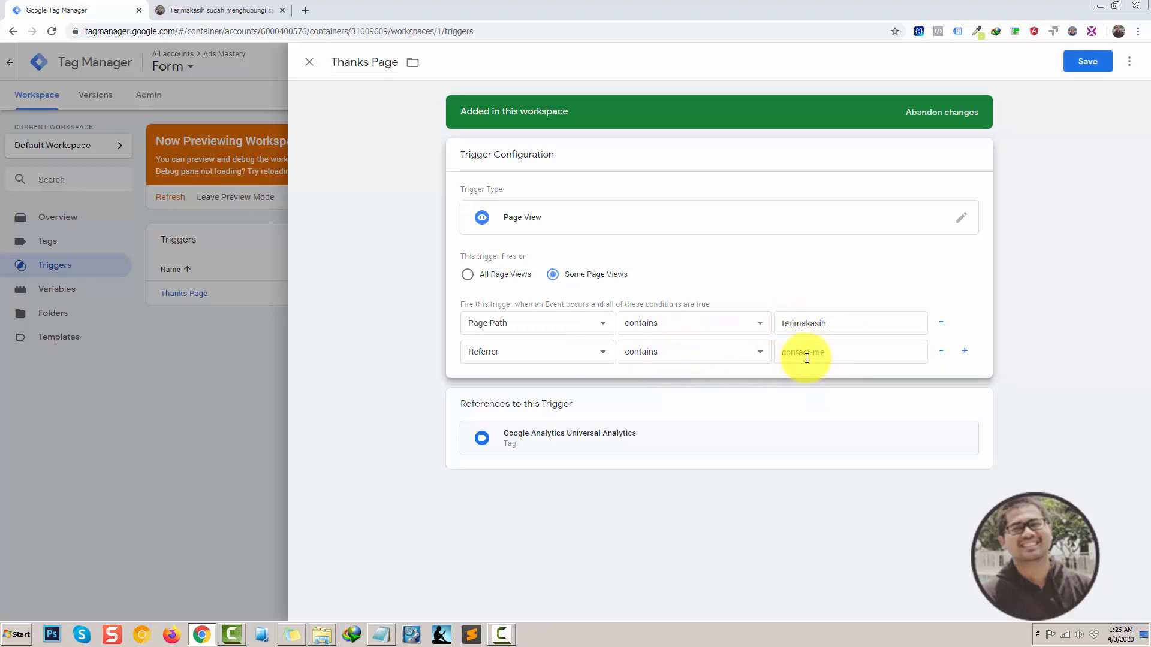
{"action": "left_click", "coordinate": [1088, 63]}
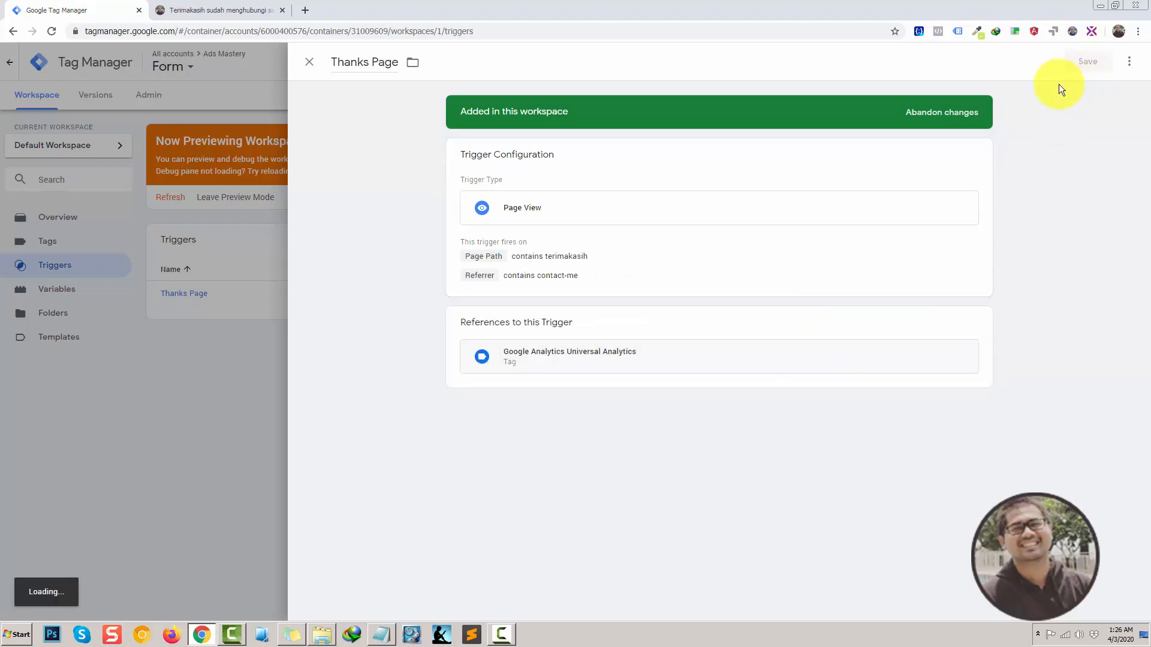
- Refresh the workspace preview and reload the thank-you page without submitting the form
{"action": "left_click", "coordinate": [167, 197]}
{"action": "left_click", "coordinate": [204, 7]}
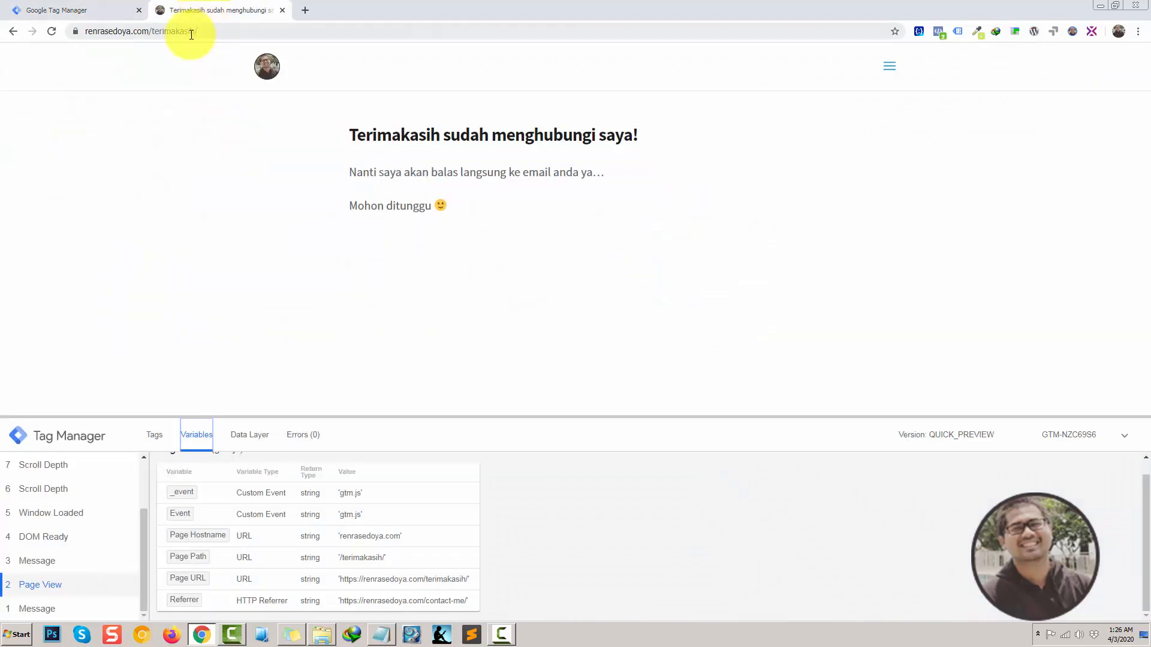
{"action": "left_click", "coordinate": [51, 31]}
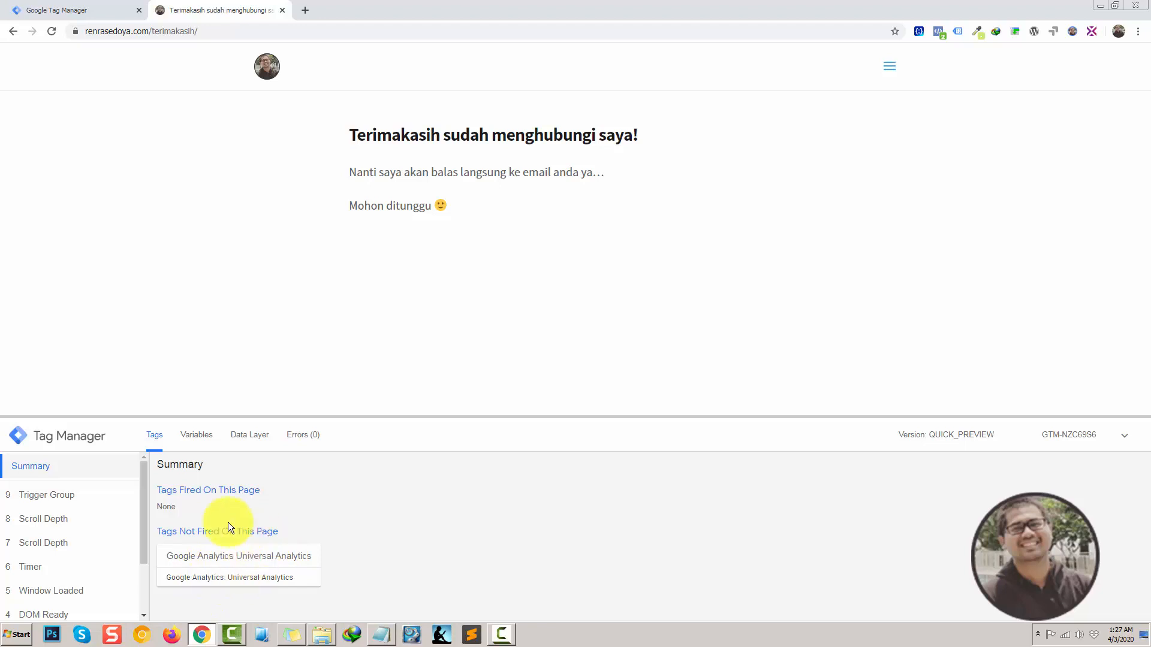
- Inspect the Google Analytics Universal Analytics tag's firing trigger filters for the reloaded page's Page View event
{"action": "left_click_drag", "start_coordinate": [145, 543], "coordinate": [157, 617]}
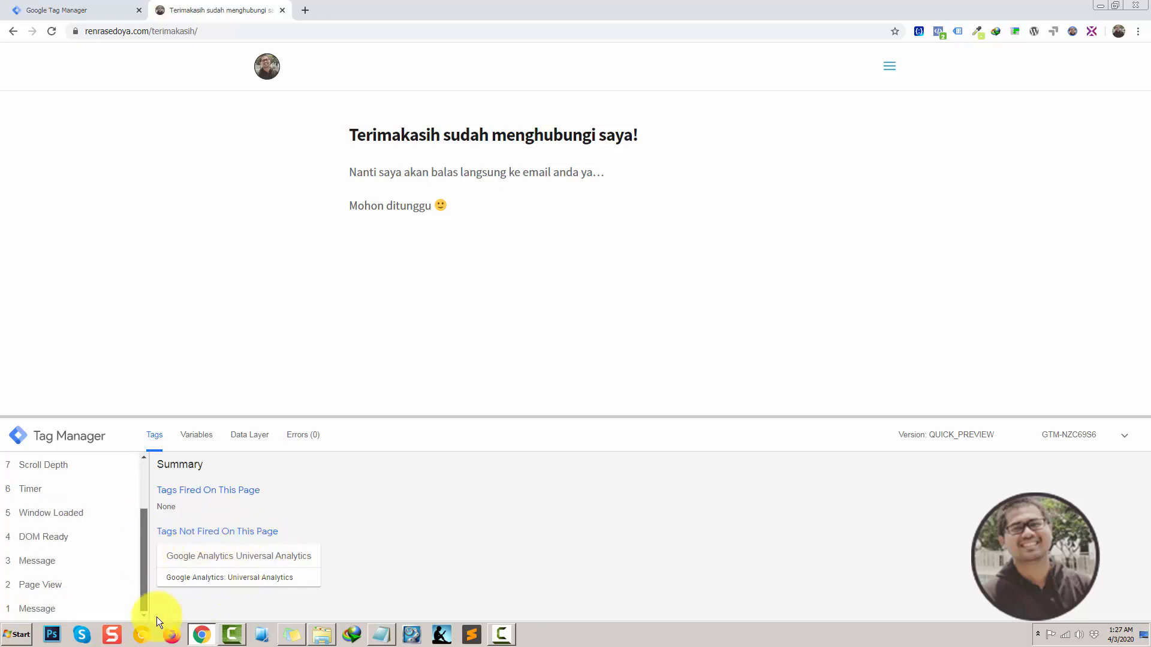
{"action": "left_click", "coordinate": [64, 586]}
{"action": "left_click", "coordinate": [249, 576]}
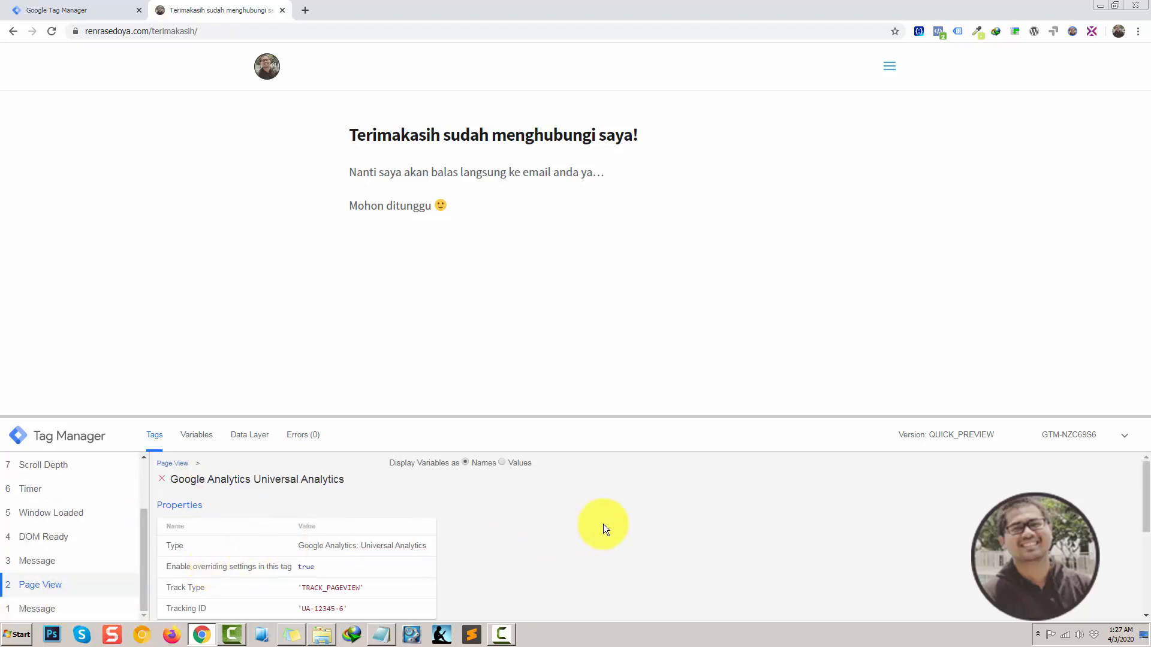
{"action": "scroll", "coordinate": [385, 560], "scroll_direction": "down", "scroll_amount": 5}
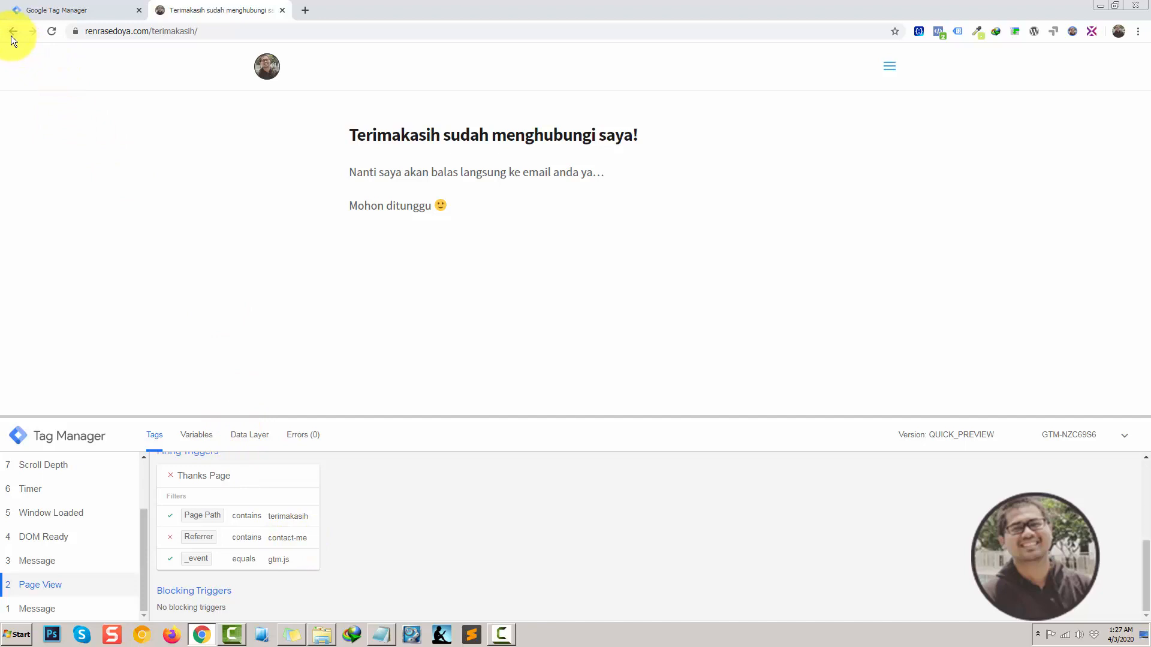
- Open the site's contact-me page, fill the form with the saved name and e-mail, subject "halo" and message "tes", and submit it
{"action": "left_click_drag", "start_coordinate": [152, 33], "coordinate": [478, 26]}
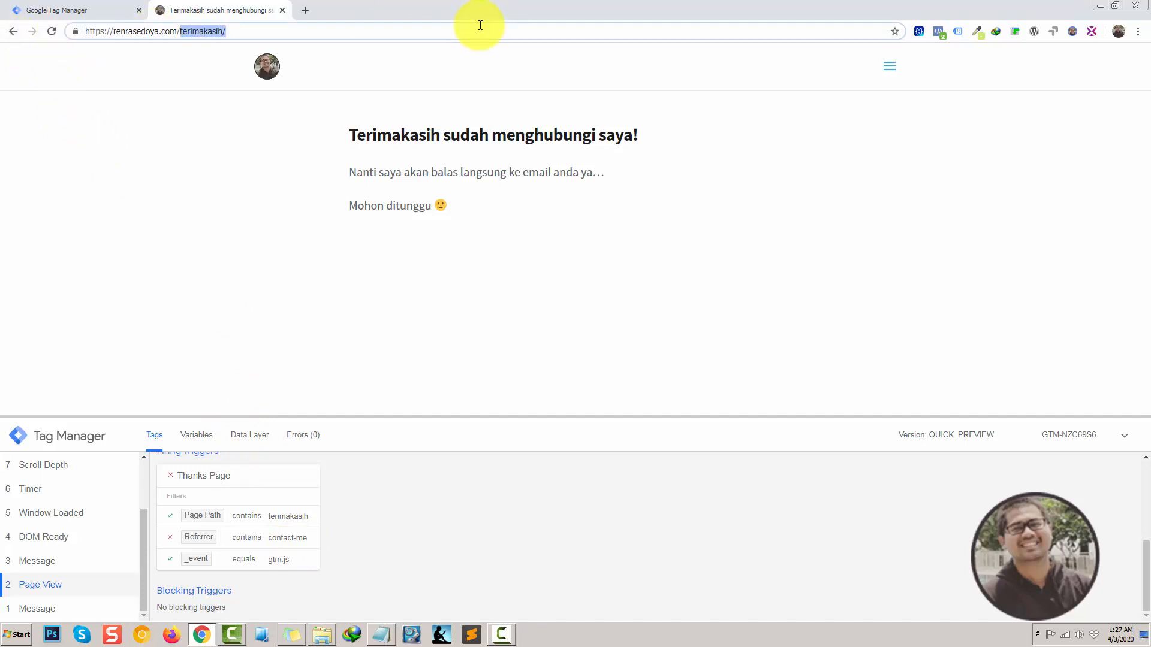
{"action": "key", "text": "BackSpace"}
{"action": "type", "text": "c"}
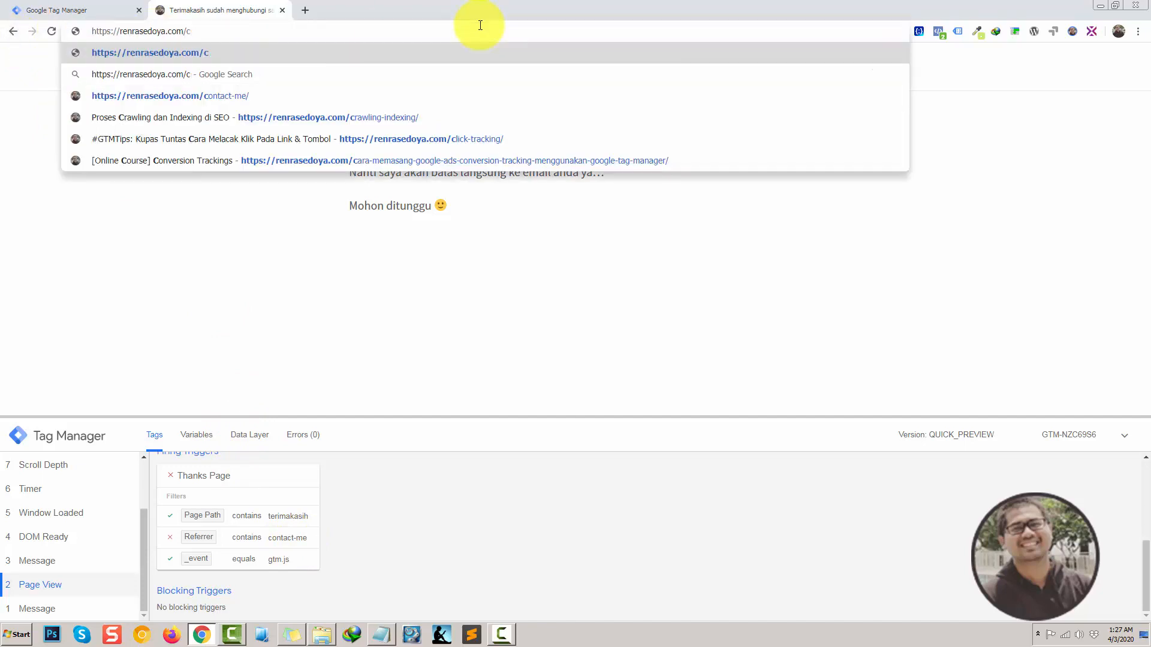
{"action": "left_click", "coordinate": [387, 95]}
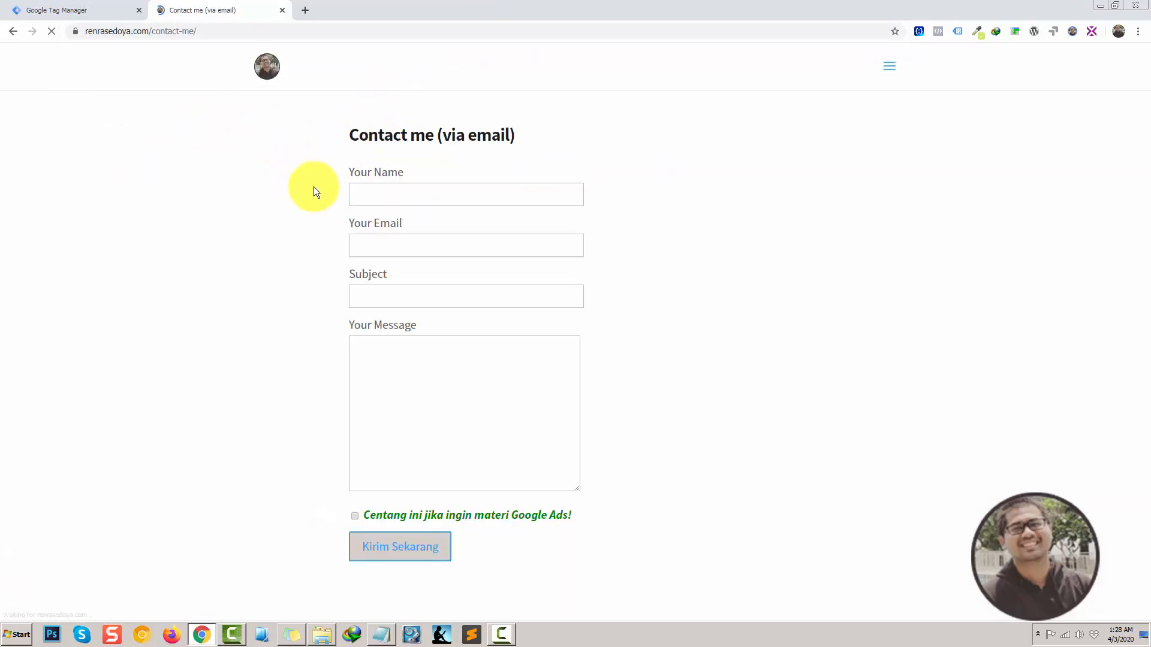
{"action": "left_click", "coordinate": [387, 192]}
{"action": "left_click", "coordinate": [396, 220]}
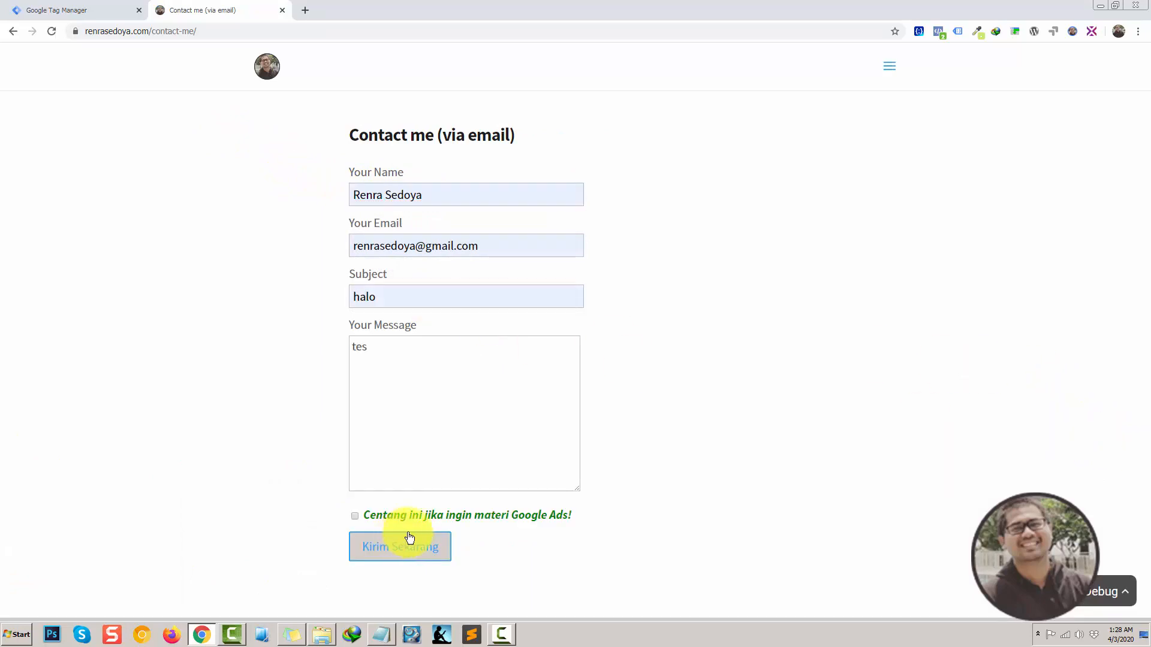
{"action": "left_click", "coordinate": [404, 556]}
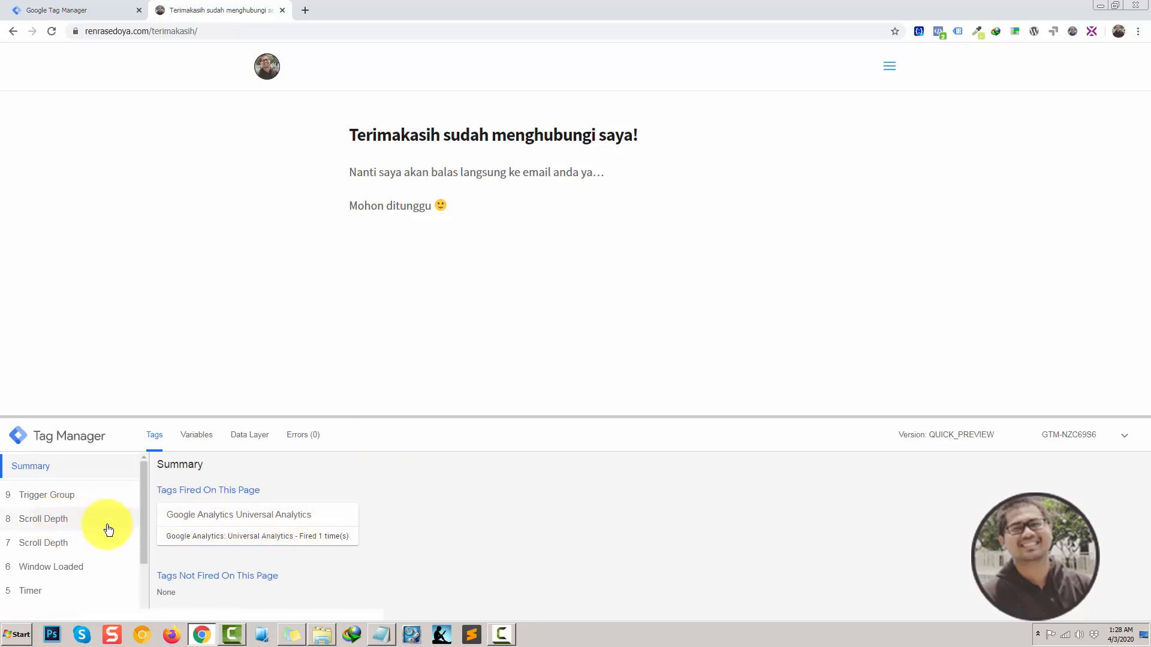
- Inspect the Analytics tag's firing trigger filters for the Page View event on the thank-you page reached by form submission
{"action": "left_click_drag", "start_coordinate": [143, 531], "coordinate": [137, 599]}
{"action": "left_click", "coordinate": [63, 589]}
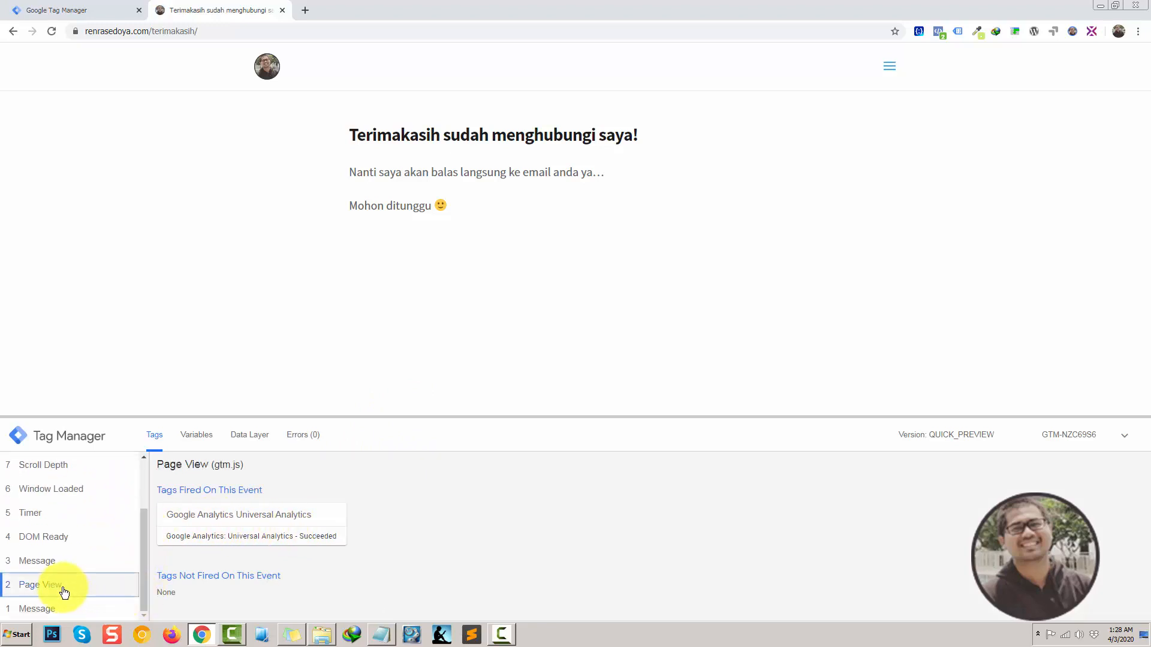
{"action": "left_click", "coordinate": [232, 526]}
{"action": "scroll", "coordinate": [319, 539], "scroll_direction": "down", "scroll_amount": 5}
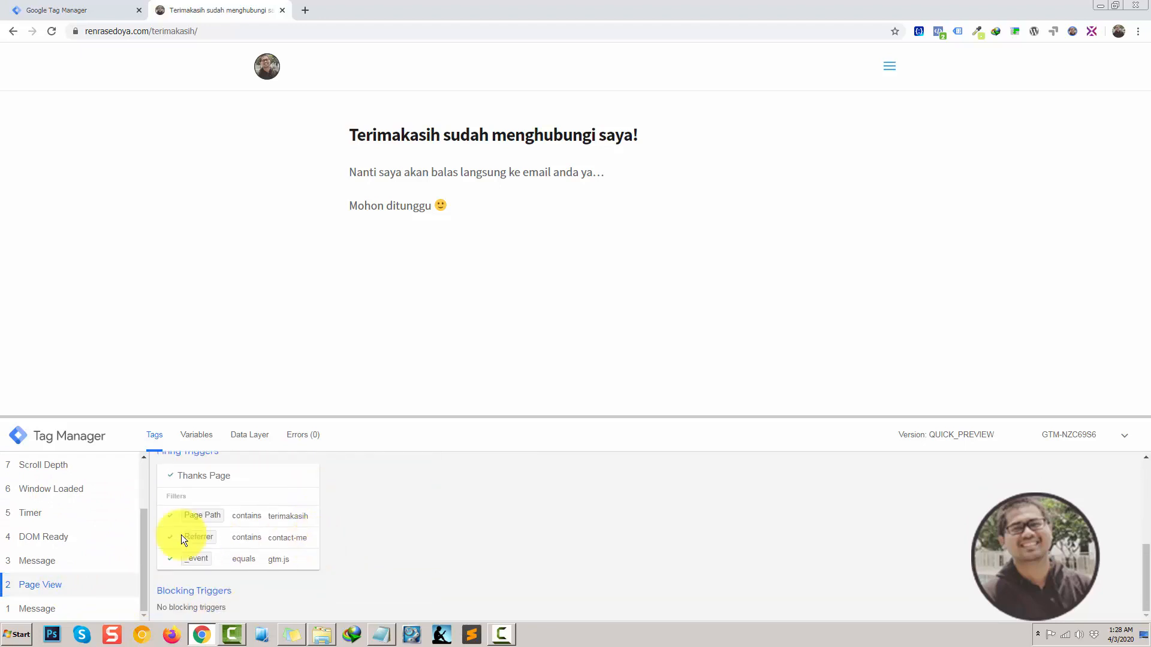